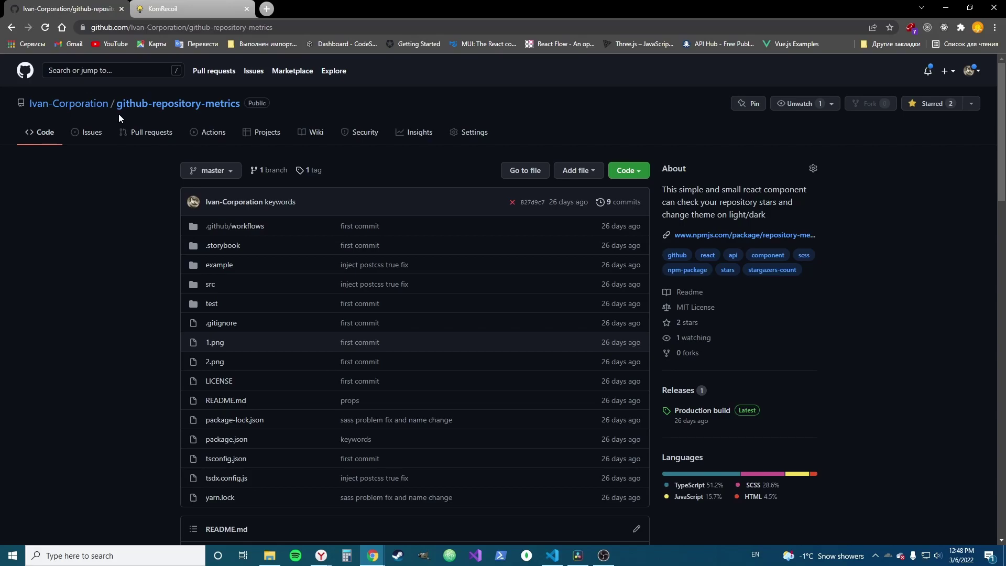
left_click_drag(125, 110, 234, 111)
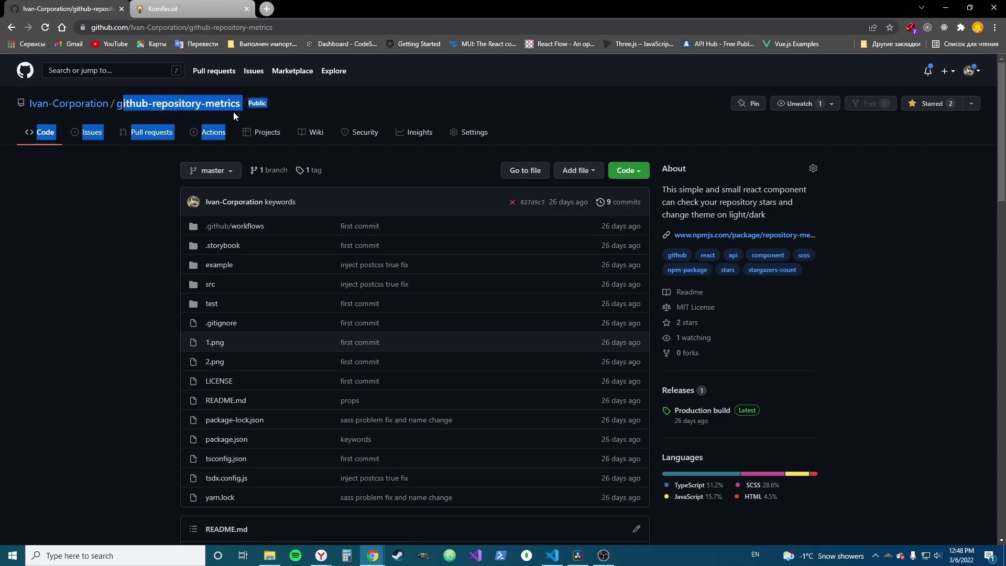
Open the README's komolio.netlify.app/projects demo link in a new background tab.
left_click(234, 111)
scroll(78, 236, "down", 2)
scroll(78, 242, "down", 2)
scroll(78, 241, "down", 1)
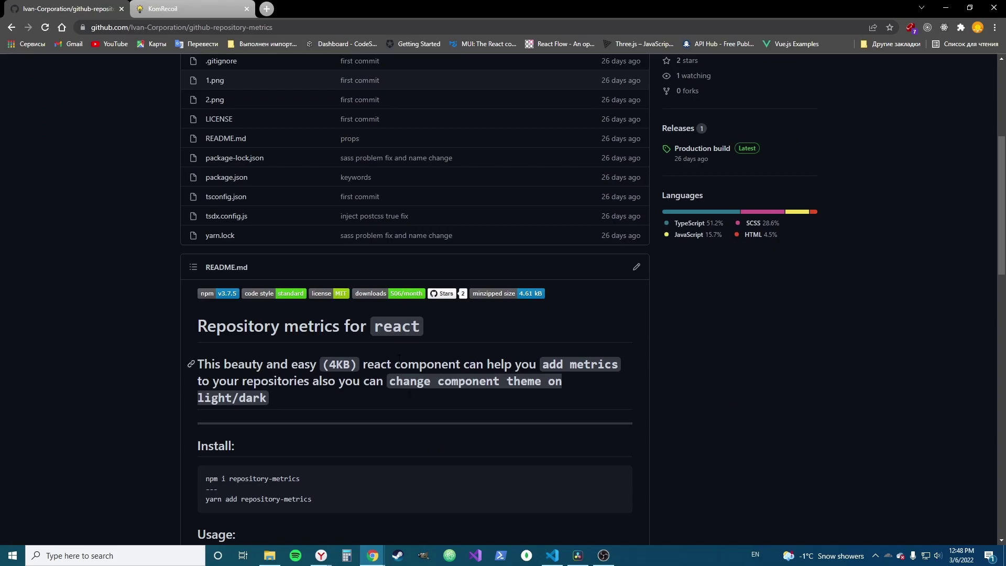
scroll(616, 369, "down", 1)
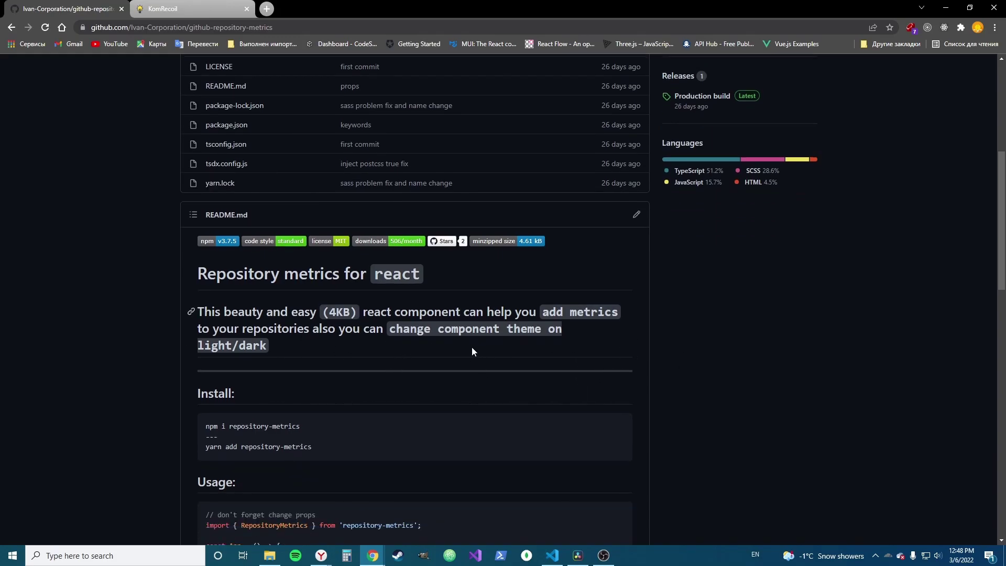
scroll(695, 340, "up", 1)
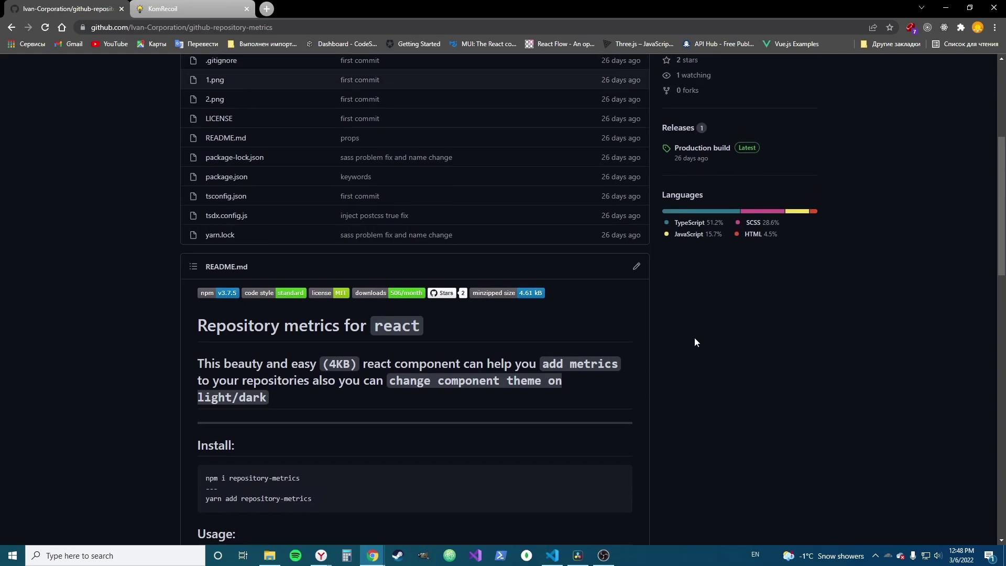
scroll(695, 339, "down", 3)
scroll(696, 339, "down", 5)
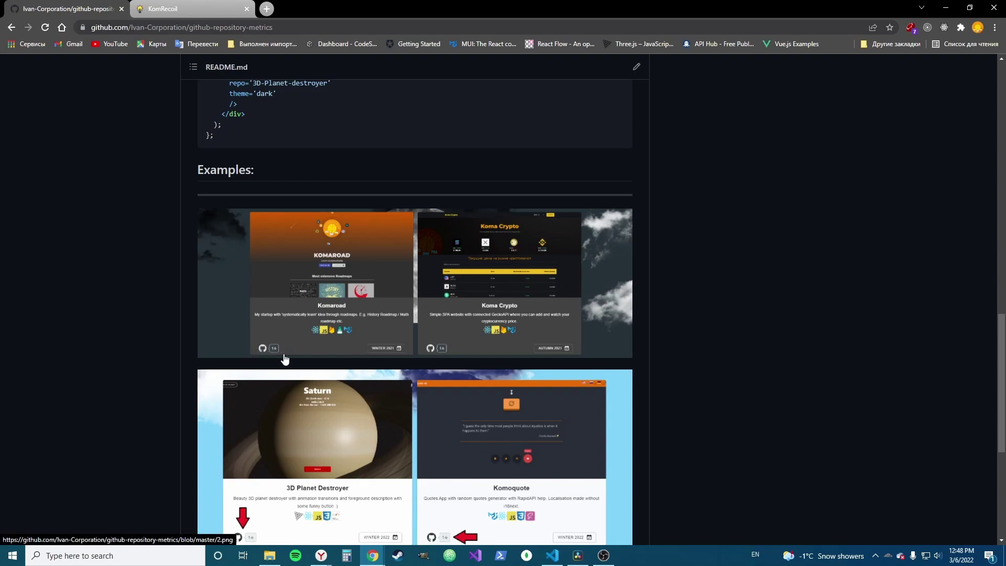
scroll(157, 326, "up", 3)
scroll(139, 332, "up", 2)
scroll(139, 332, "up", 2)
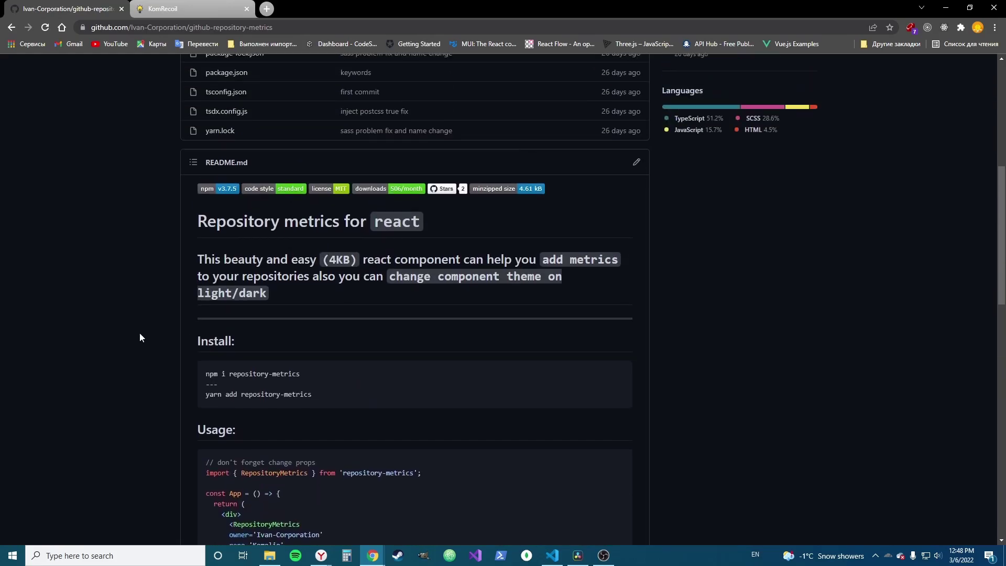
scroll(139, 338, "up", 3)
scroll(155, 337, "down", 1)
scroll(157, 352, "down", 1)
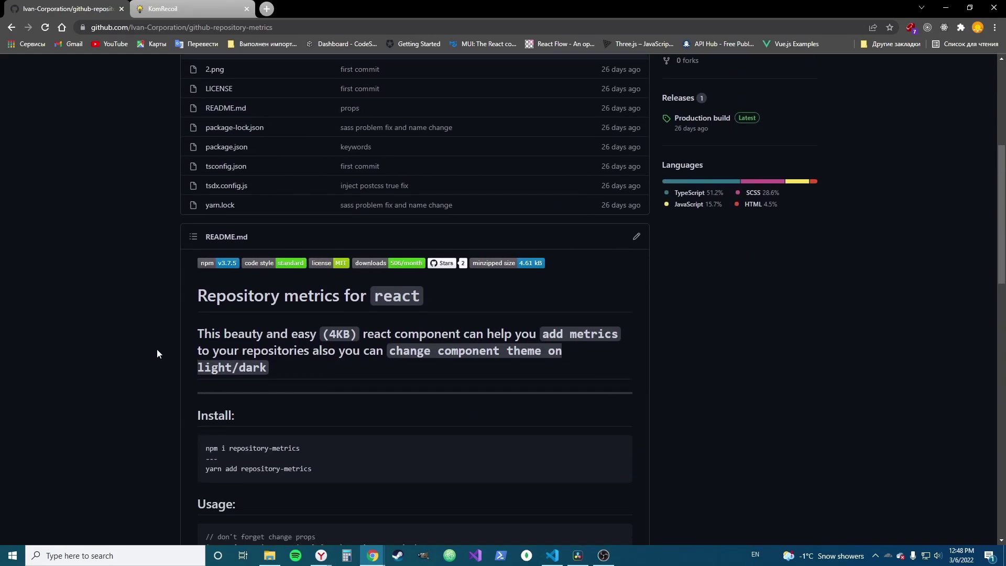
left_click(187, 6)
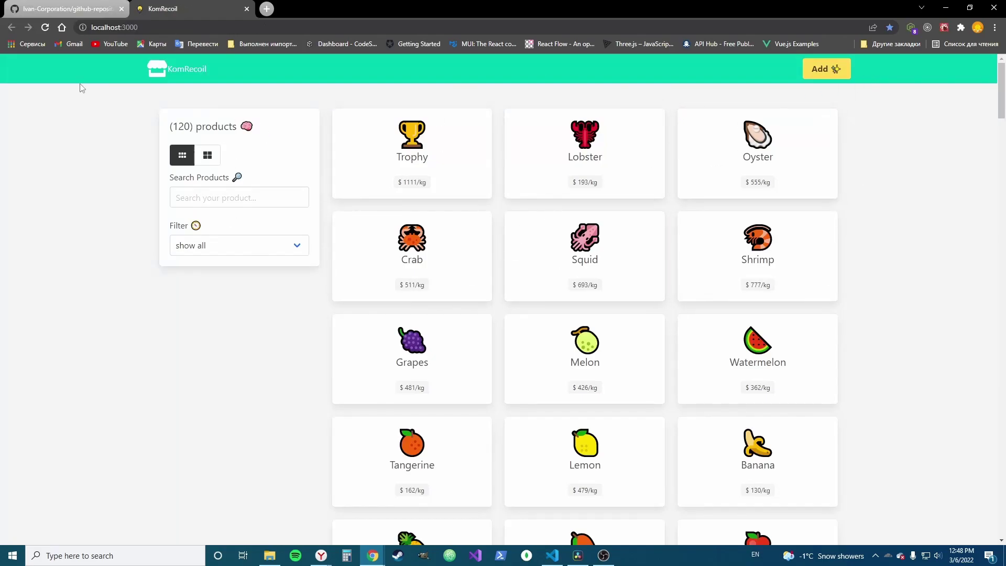
left_click(40, 4)
scroll(607, 363, "up", 1)
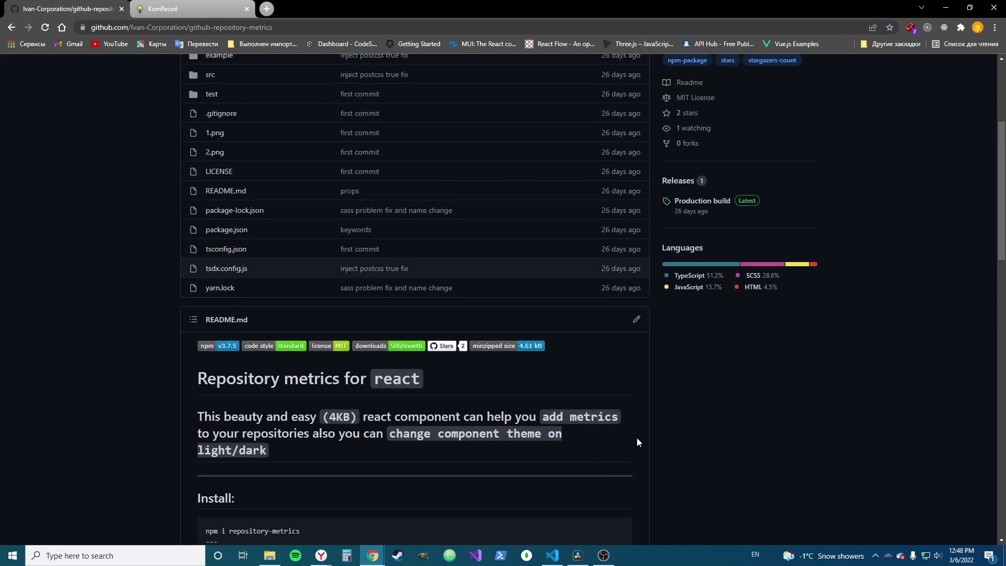
scroll(637, 439, "up", 1)
scroll(637, 439, "up", 2)
scroll(339, 404, "down", 5)
scroll(169, 383, "down", 3)
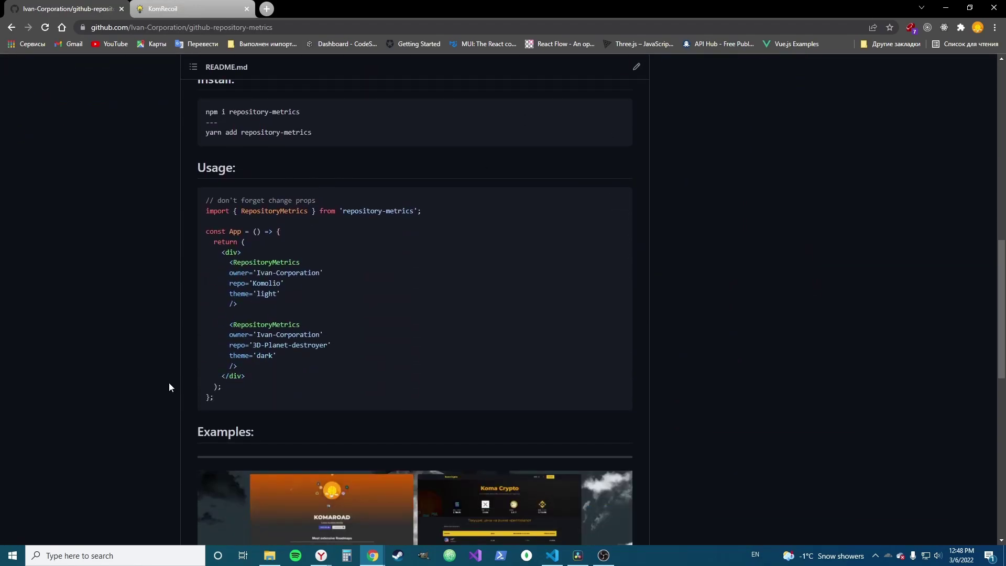
scroll(167, 383, "down", 5)
scroll(168, 382, "down", 2)
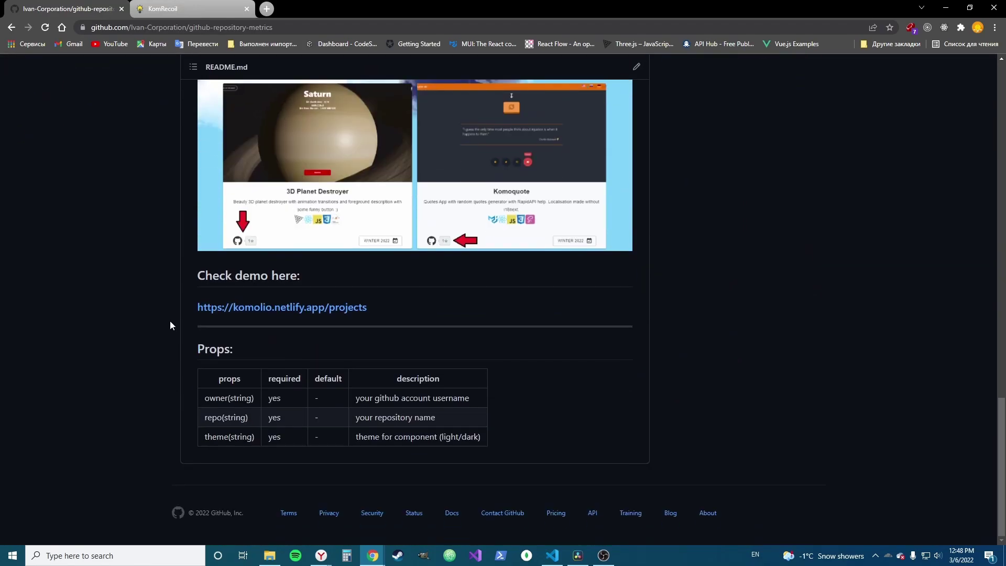
middle_click(285, 313)
scroll(121, 341, "up", 5)
scroll(103, 343, "up", 3)
scroll(156, 302, "up", 3)
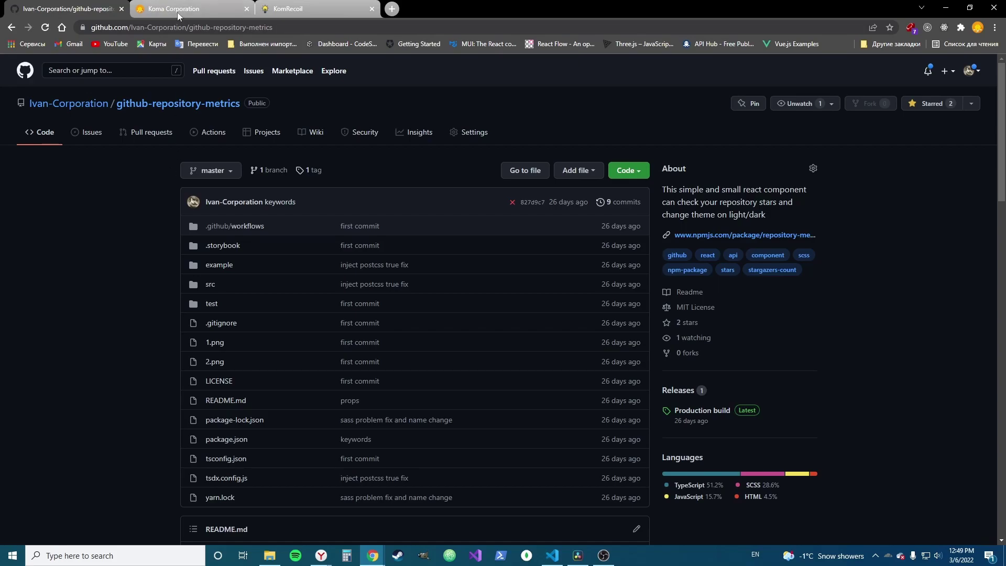
scroll(119, 266, "down", 3)
scroll(122, 172, "up", 3)
scroll(132, 256, "down", 5)
scroll(136, 312, "down", 7)
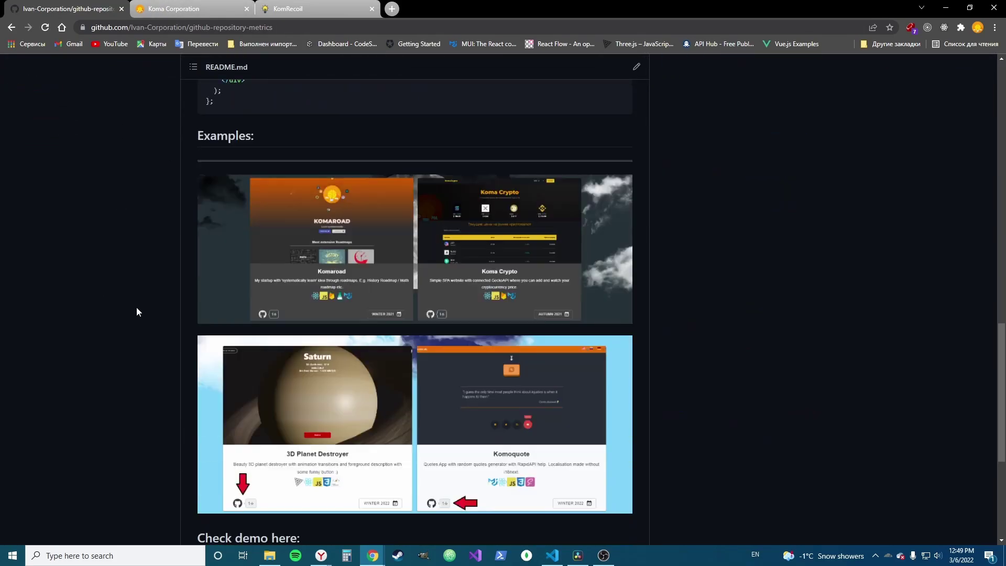
scroll(136, 311, "down", 3)
scroll(124, 275, "up", 1)
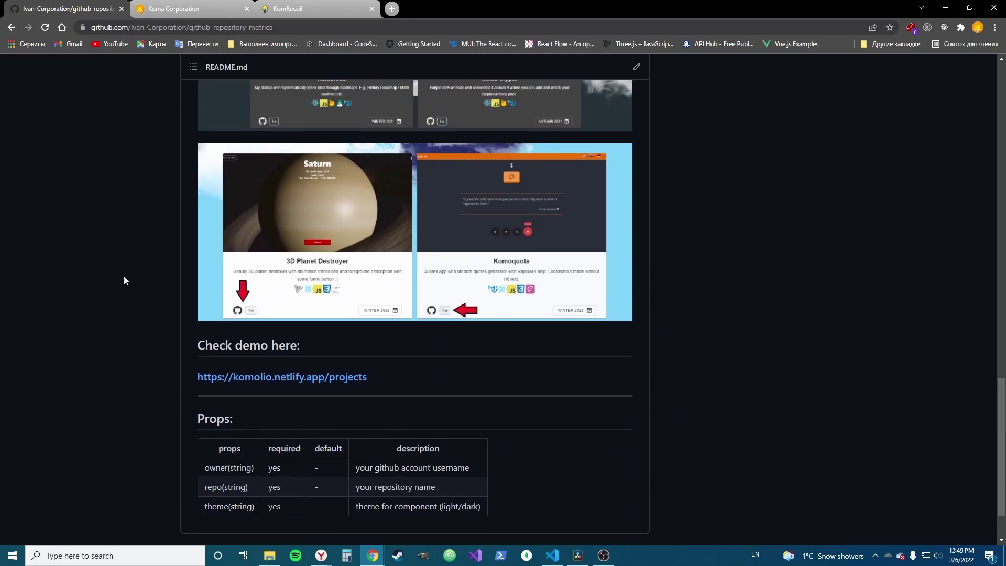
scroll(123, 276, "up", 5)
scroll(130, 283, "up", 5)
scroll(129, 285, "up", 5)
scroll(130, 285, "up", 1)
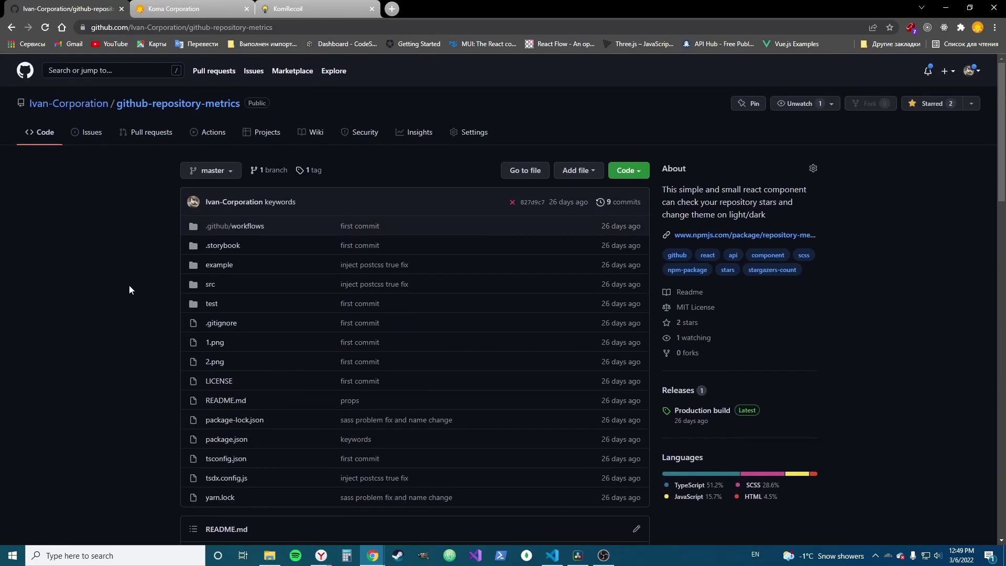
Browse the Komolio demo site, visiting History and returning to Projects.
left_click(199, 7)
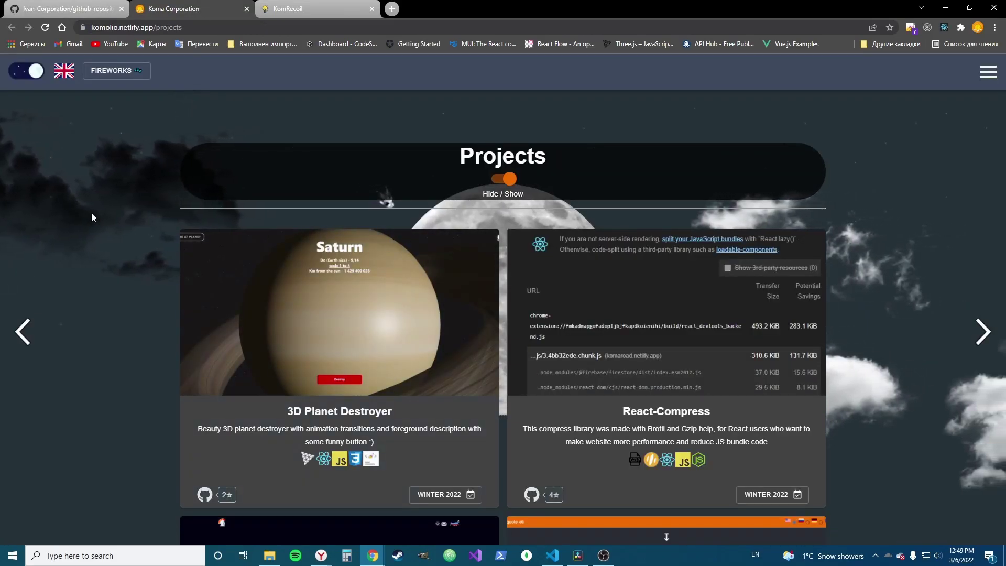
scroll(114, 232, "down", 1)
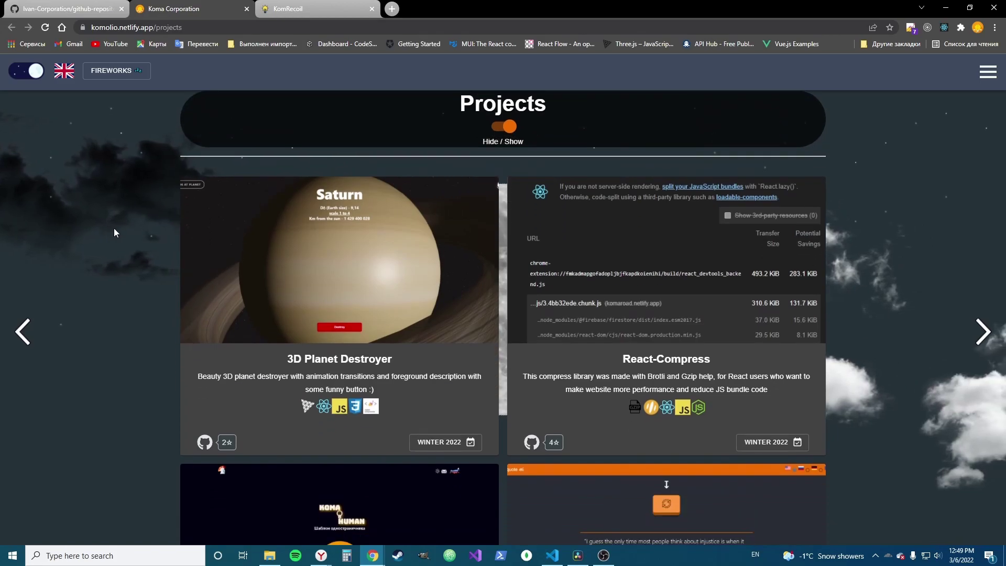
scroll(114, 233, "up", 1)
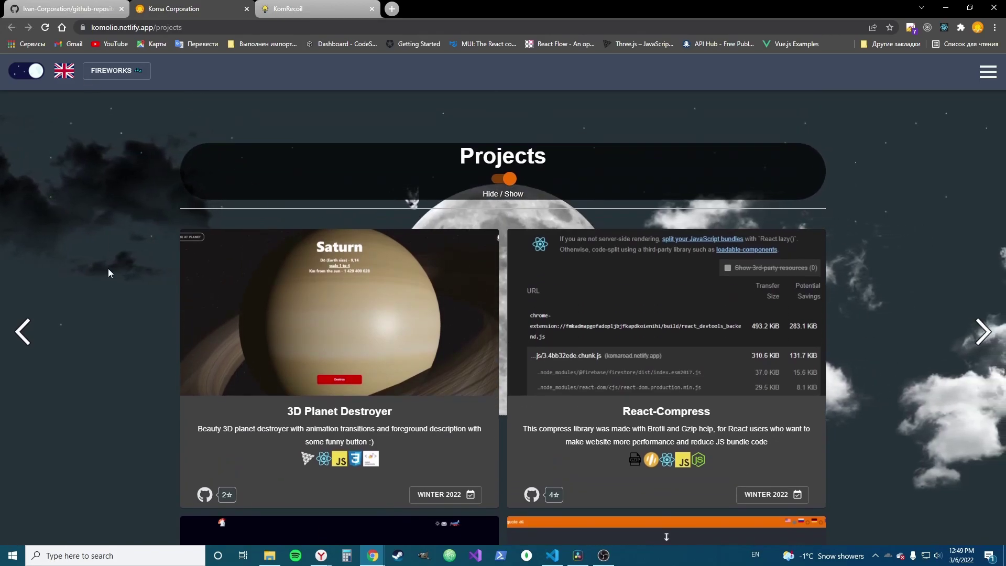
scroll(109, 270, "down", 2)
scroll(109, 270, "up", 2)
left_click(24, 331)
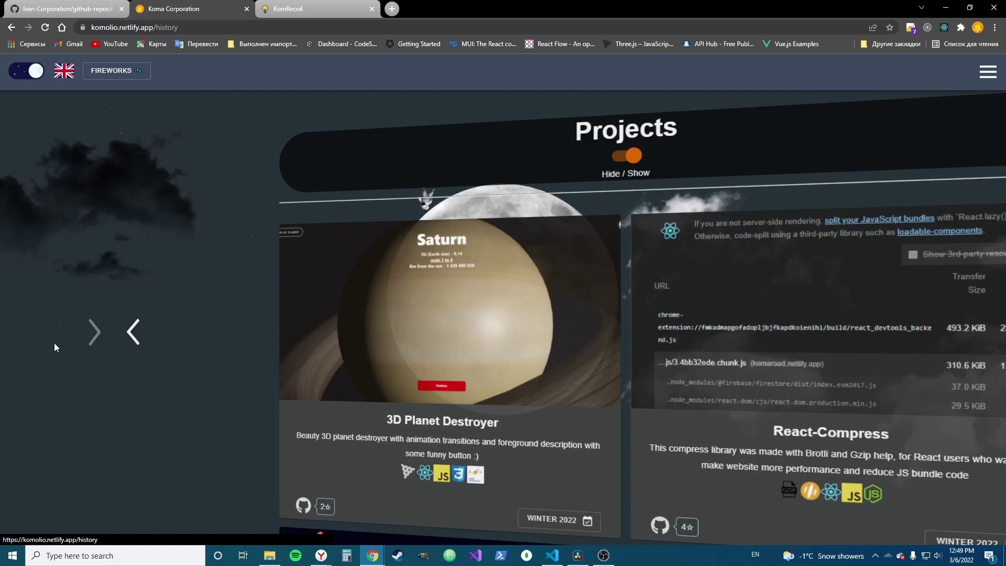
left_click(982, 332)
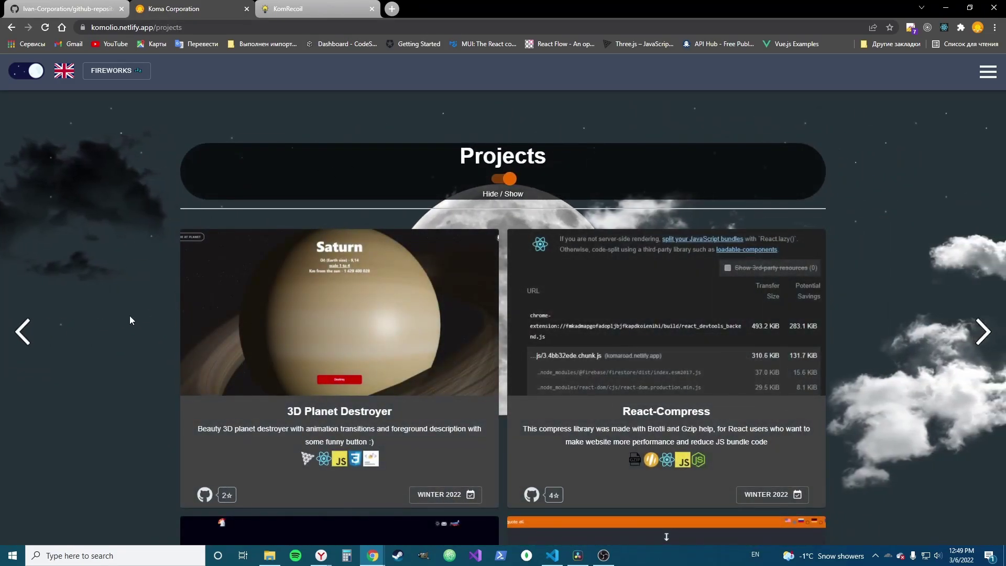
scroll(131, 318, "down", 2)
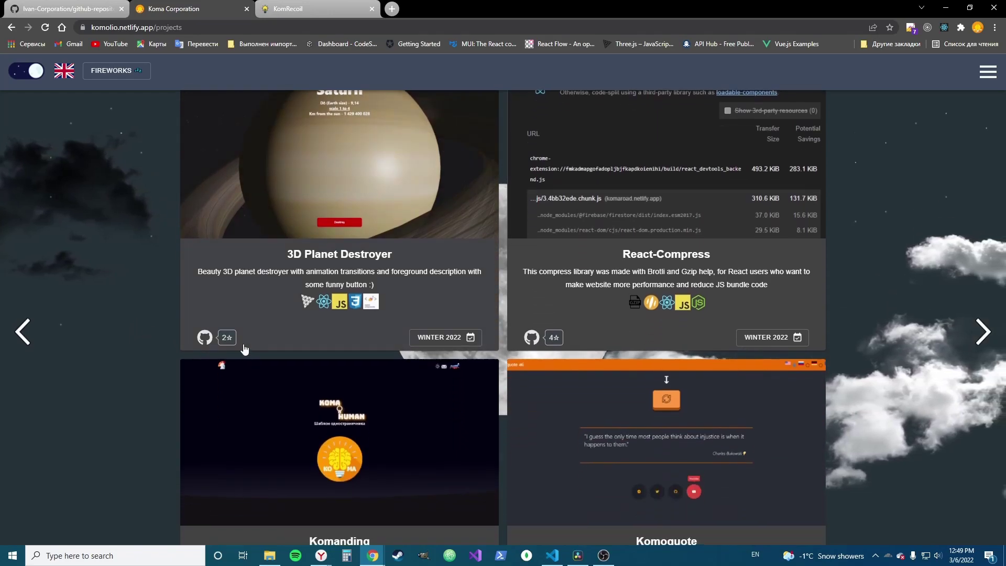
scroll(166, 342, "up", 2)
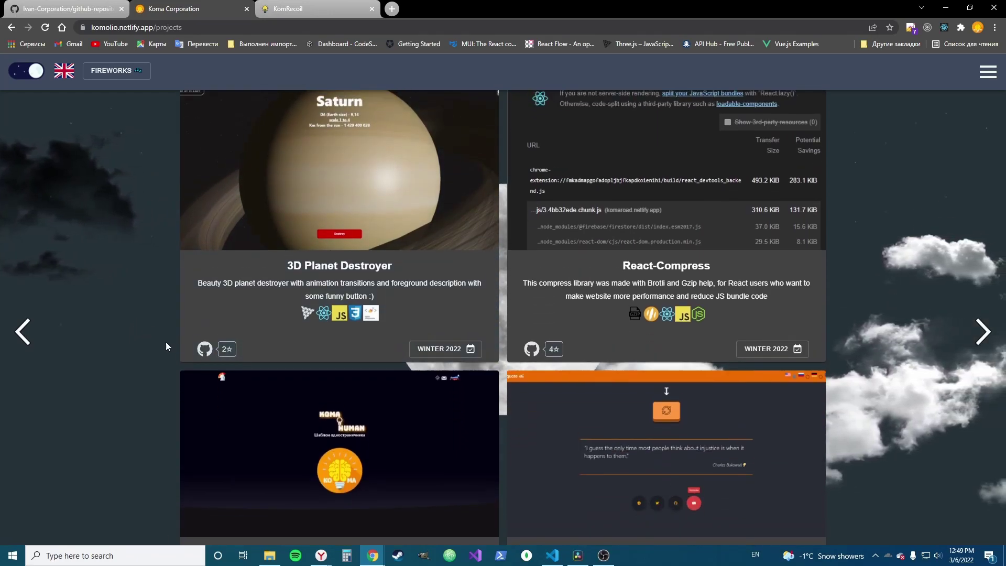
scroll(166, 376, "down", 1)
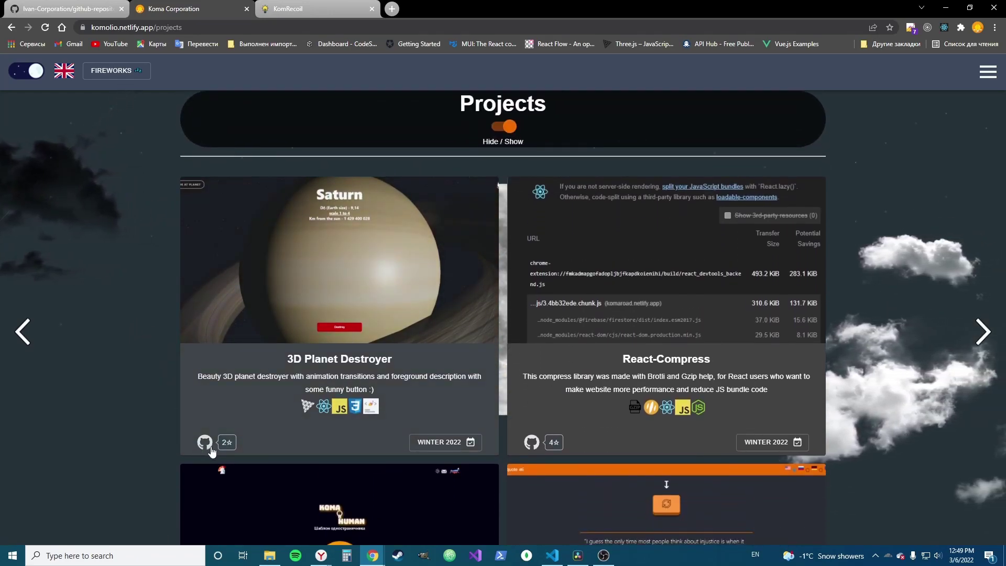
scroll(213, 409, "down", 2)
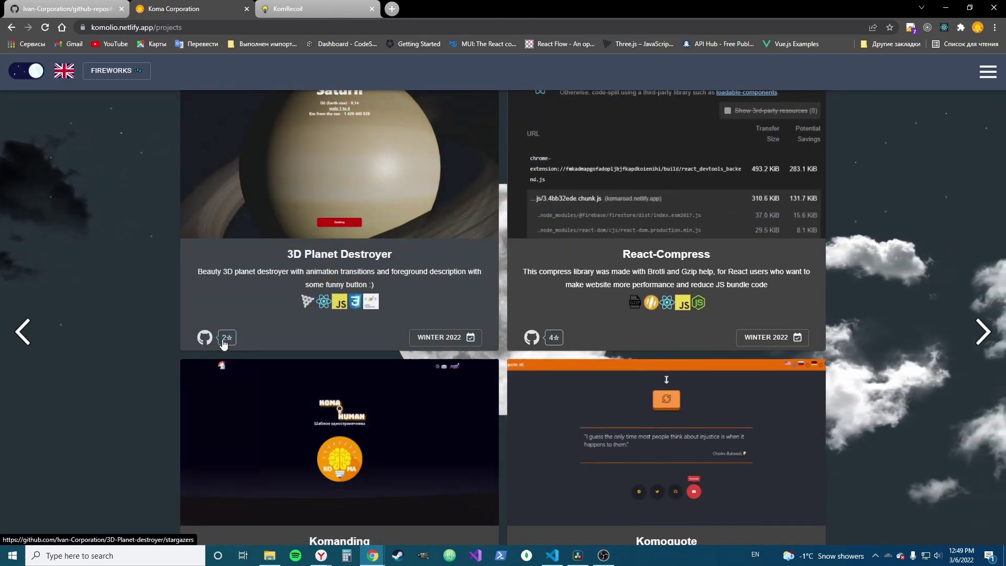
Open React-Compress's star badge in a new tab, view it, then close it.
middle_click(548, 336)
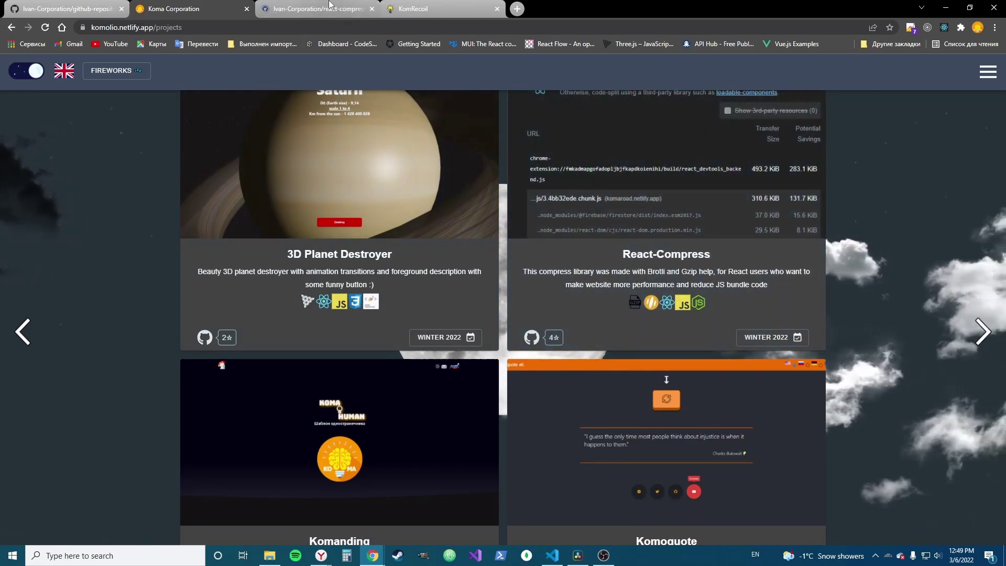
scroll(343, 63, "up", 1)
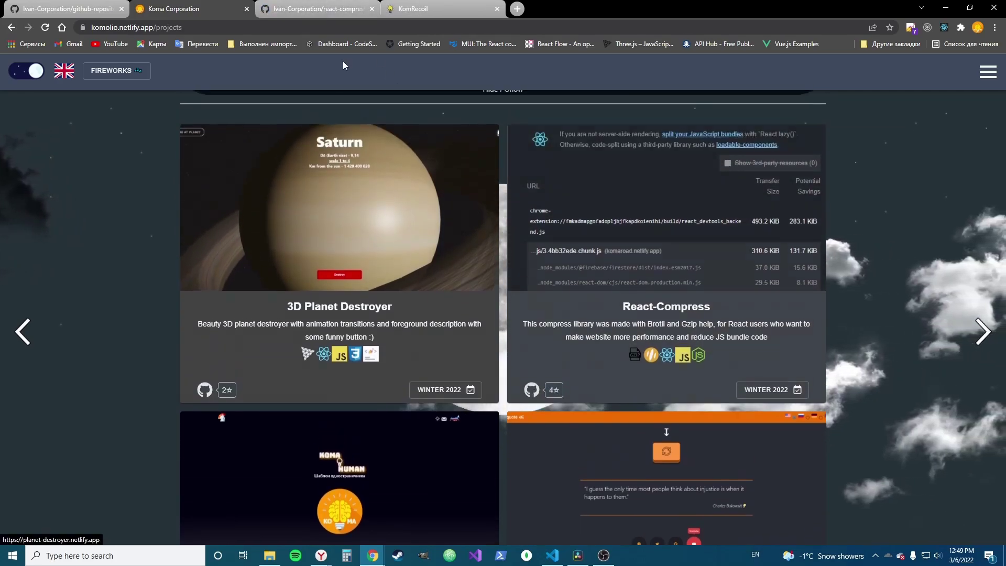
left_click(322, 7)
left_click(235, 9)
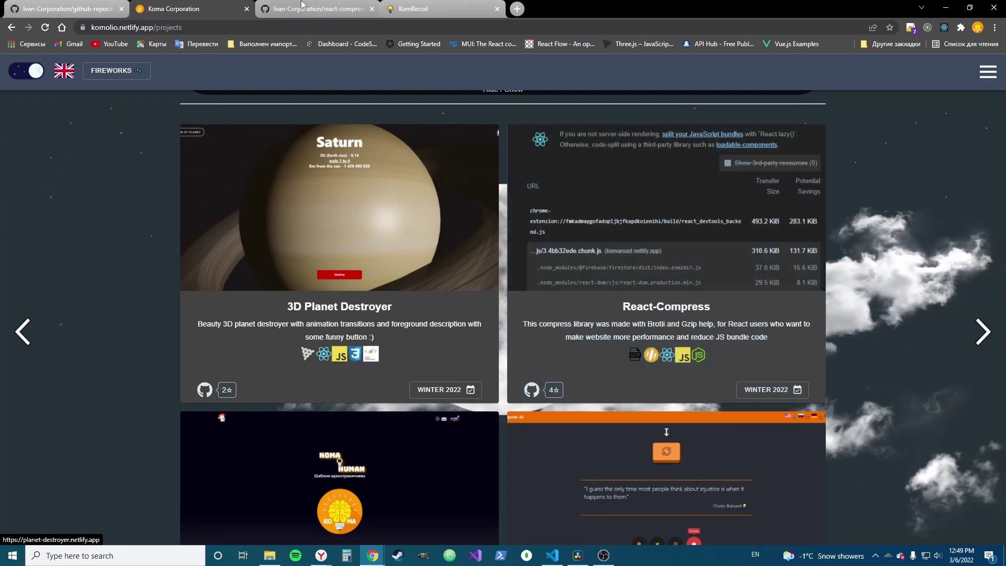
left_click(319, 9)
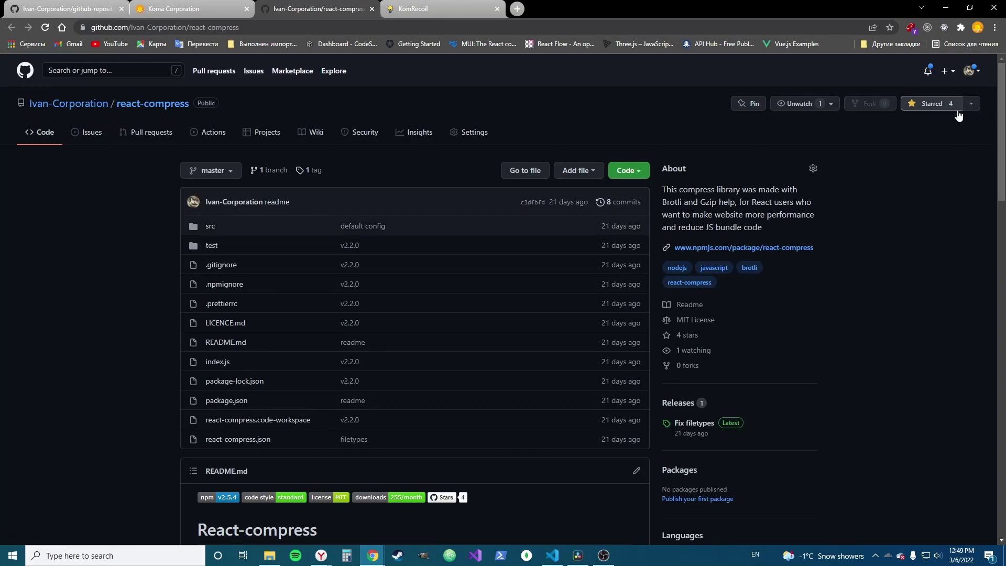
left_click(213, 7)
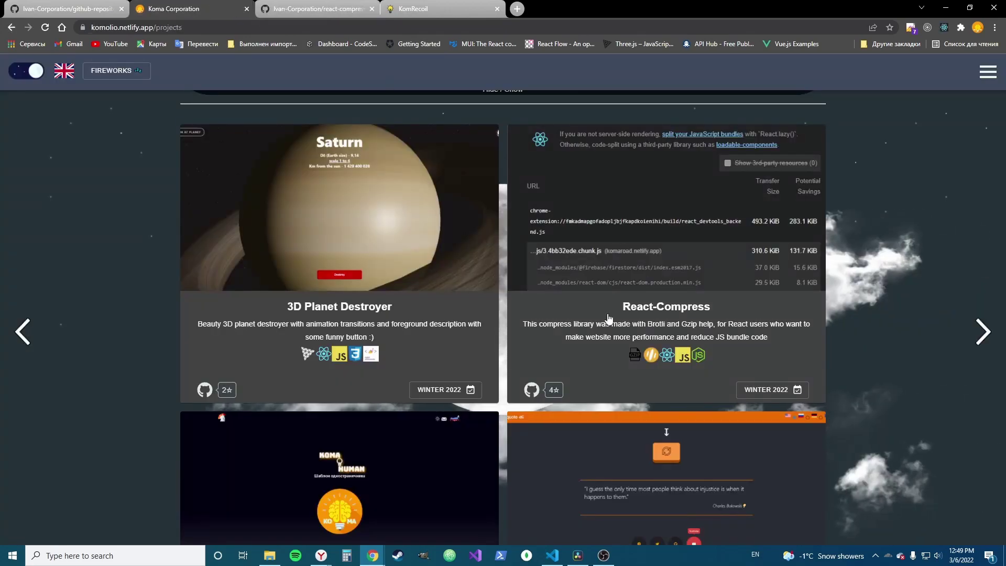
left_click(372, 9)
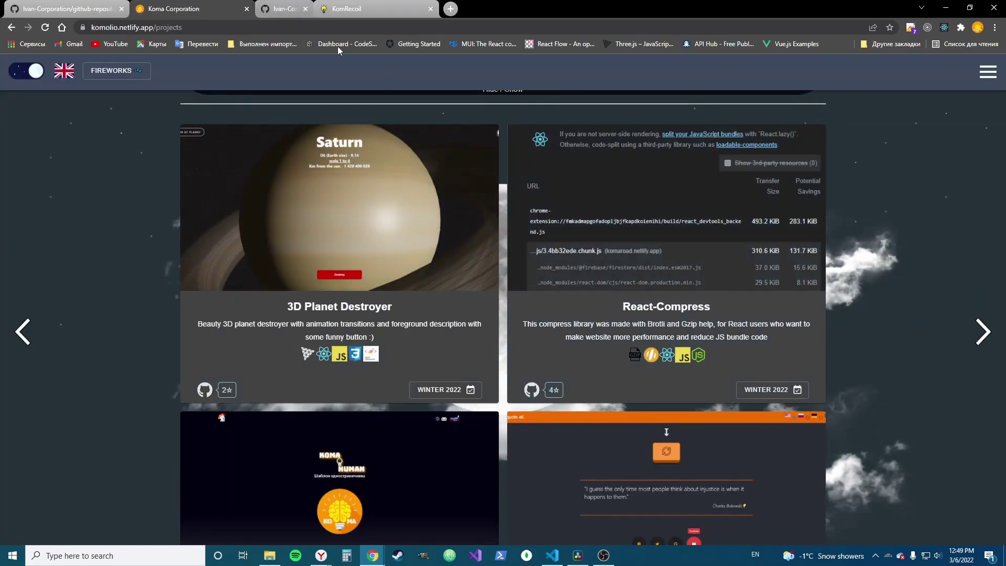
scroll(118, 425, "up", 1)
scroll(128, 429, "down", 1)
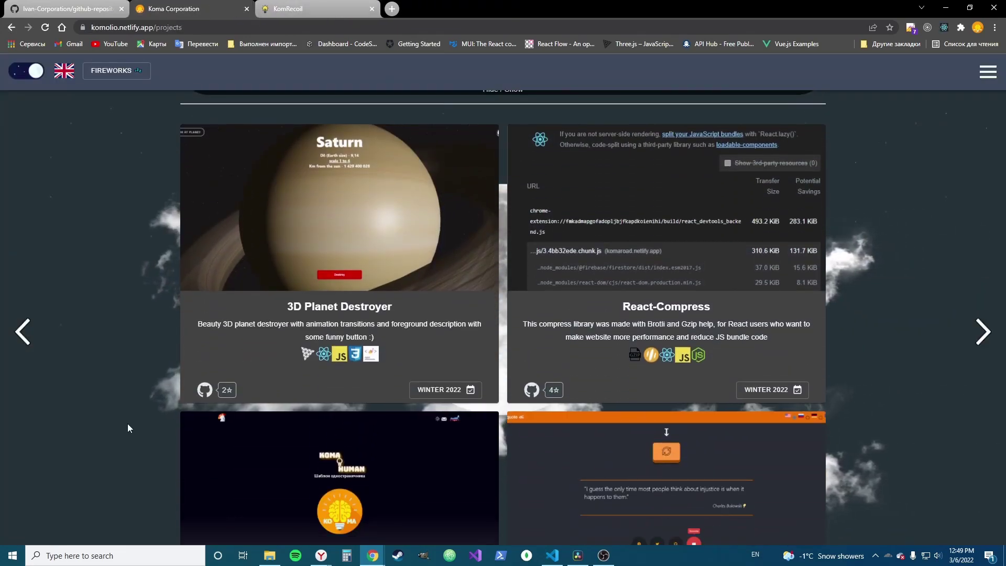
scroll(127, 424, "up", 1)
scroll(135, 422, "down", 1)
scroll(140, 425, "down", 1)
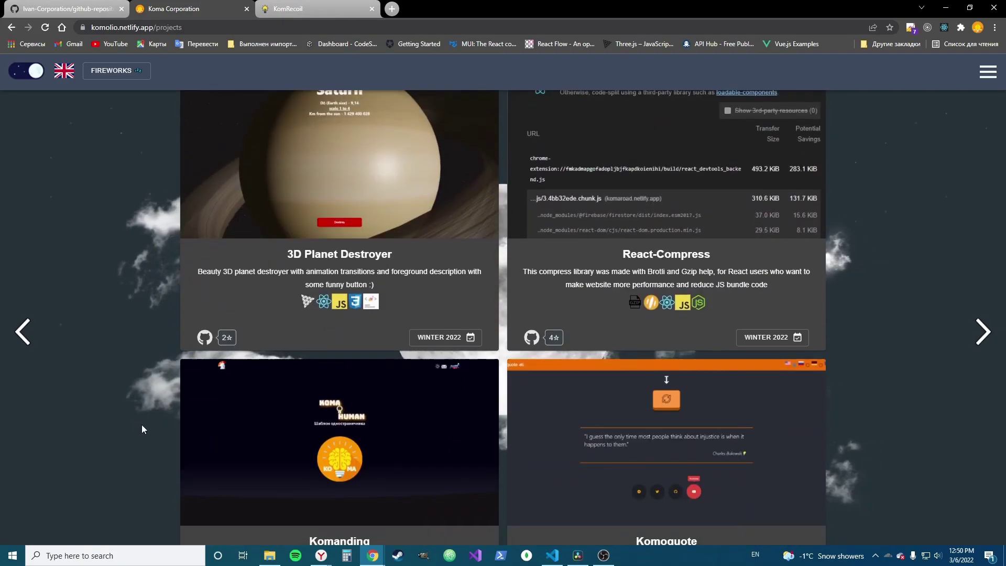
scroll(150, 417, "up", 2)
scroll(168, 397, "down", 1)
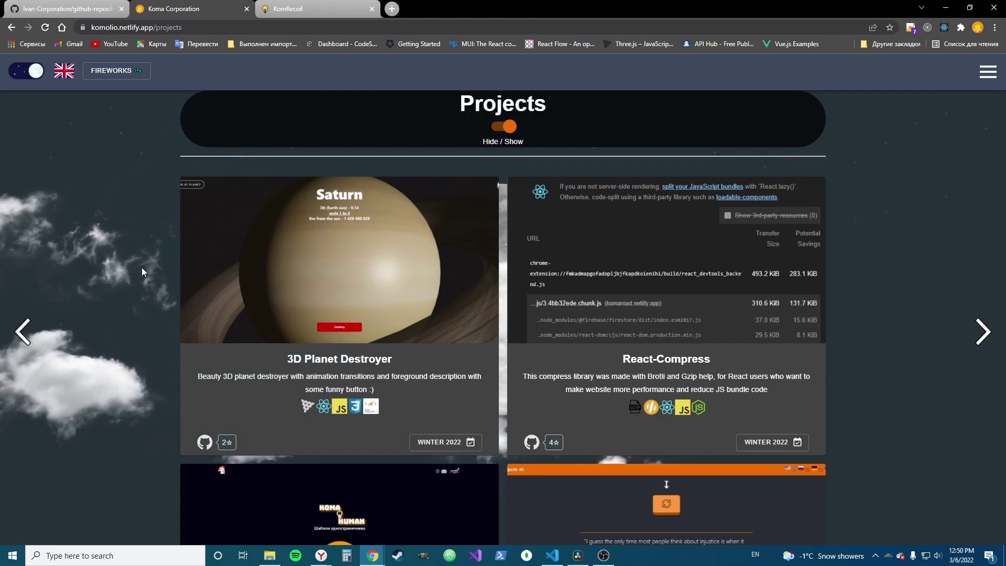
Switch the Projects page to the day theme and back to night, then return to GitHub.
left_click(32, 73)
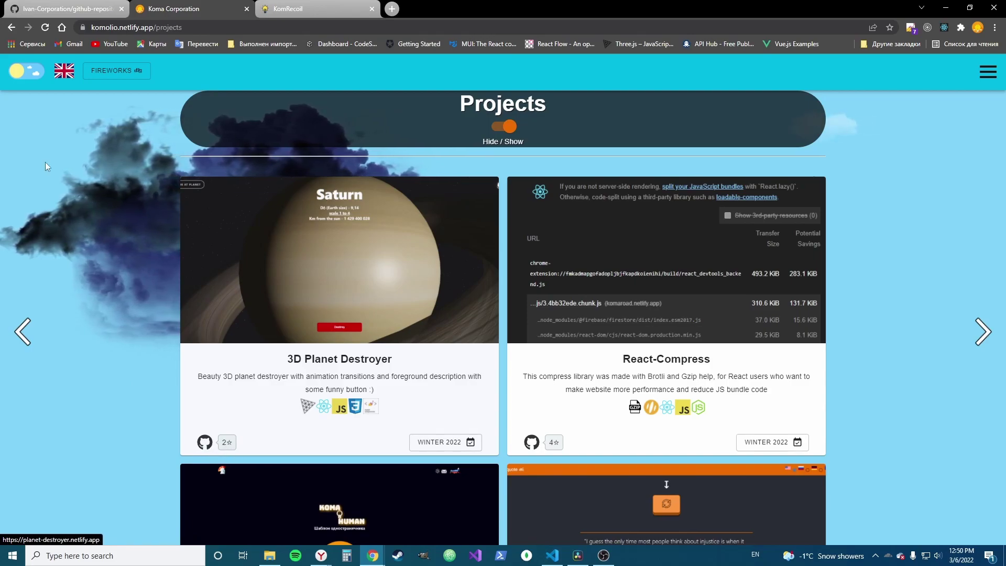
left_click(26, 71)
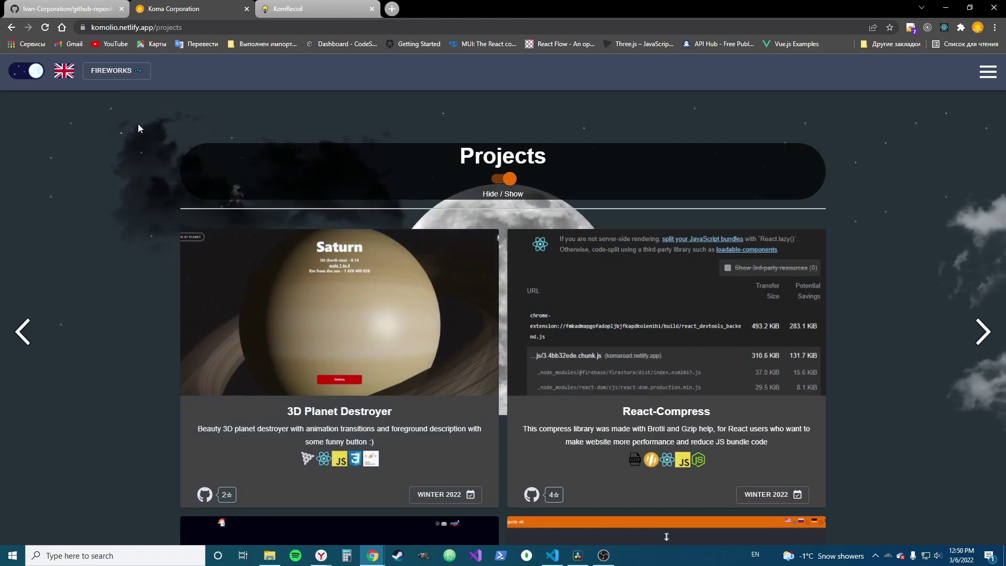
left_click(70, 9)
Close the Koma Corporation tab and review the README's npm and yarn install commands.
left_click(245, 9)
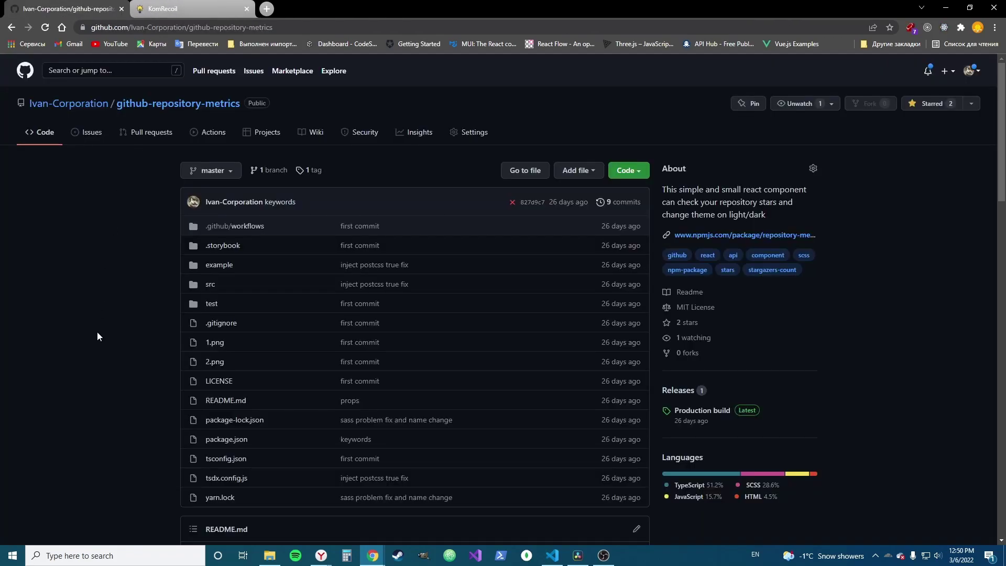
scroll(99, 331, "down", 2)
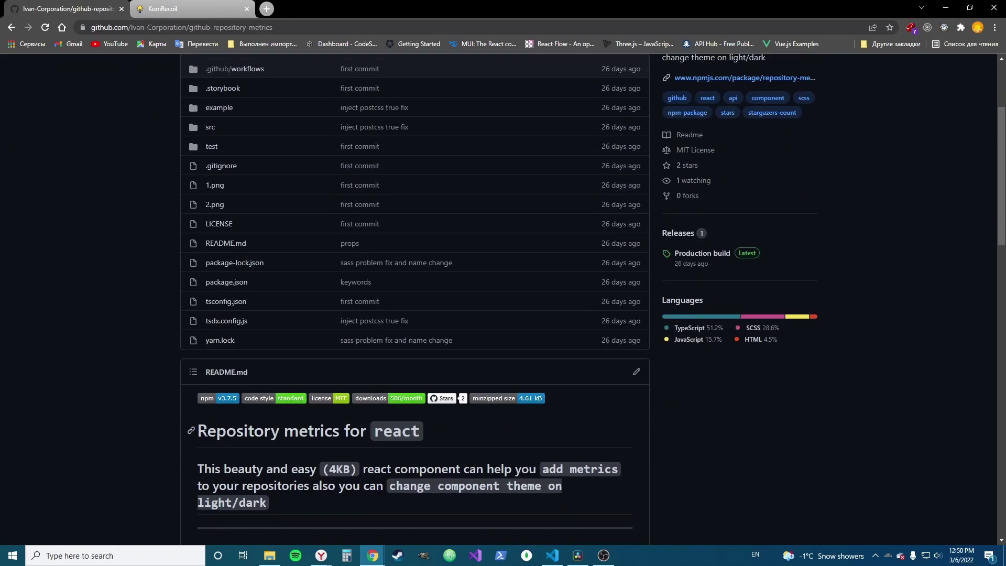
scroll(153, 434, "down", 2)
scroll(150, 414, "down", 1)
scroll(150, 414, "down", 1)
scroll(157, 401, "down", 1)
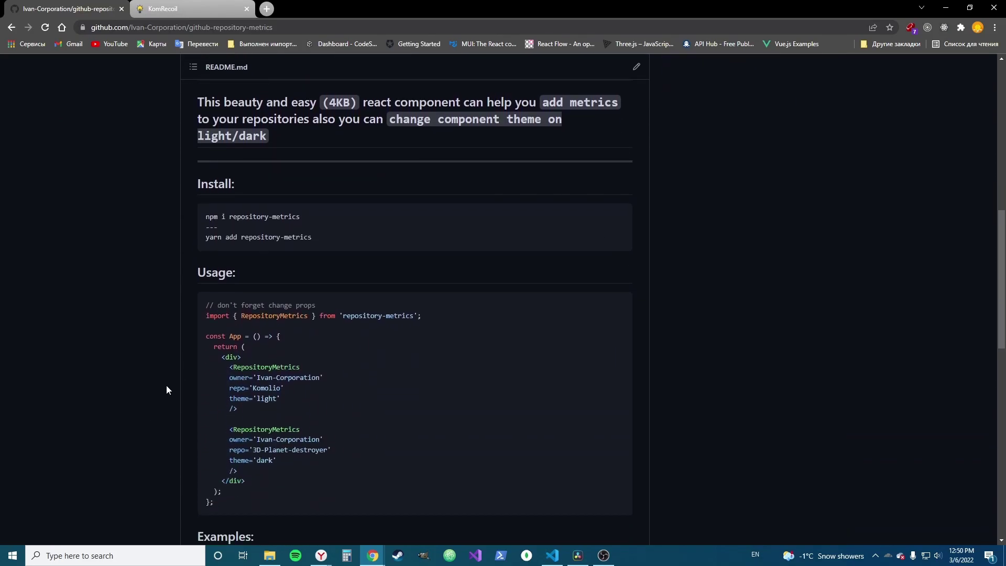
scroll(204, 369, "down", 1)
scroll(247, 346, "up", 1)
scroll(259, 260, "up", 1)
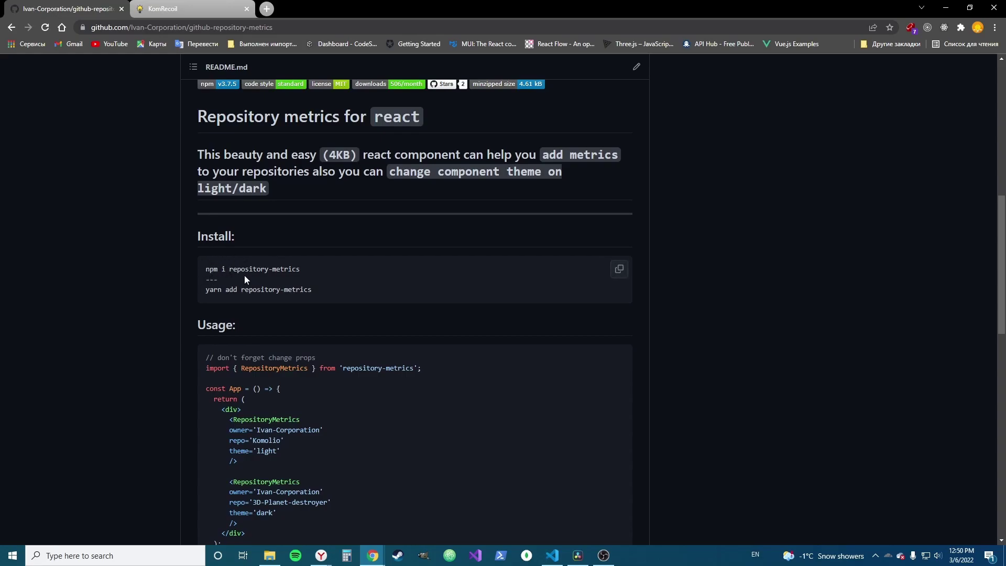
scroll(320, 276, "up", 8)
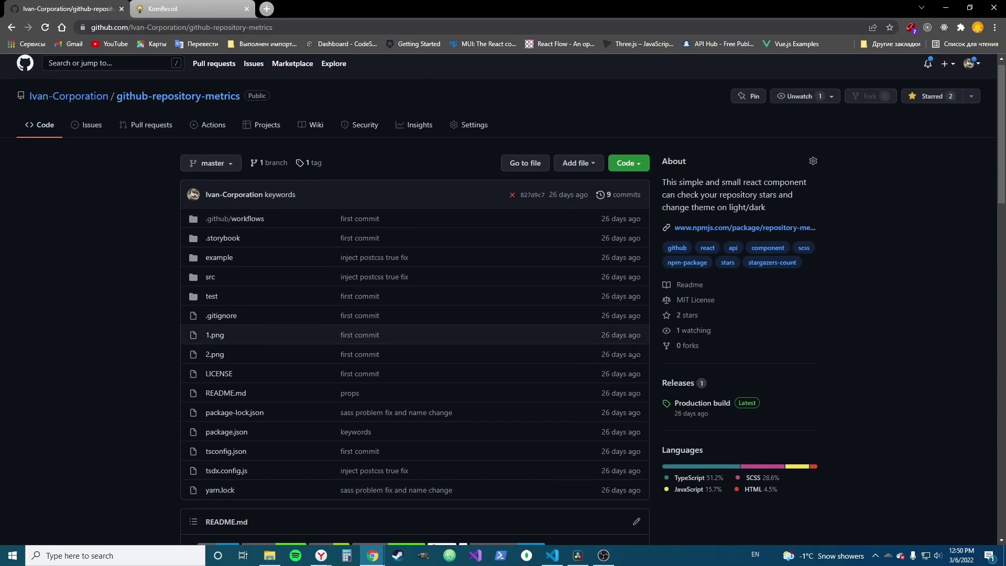
scroll(703, 236, "down", 7)
scroll(226, 316, "down", 1)
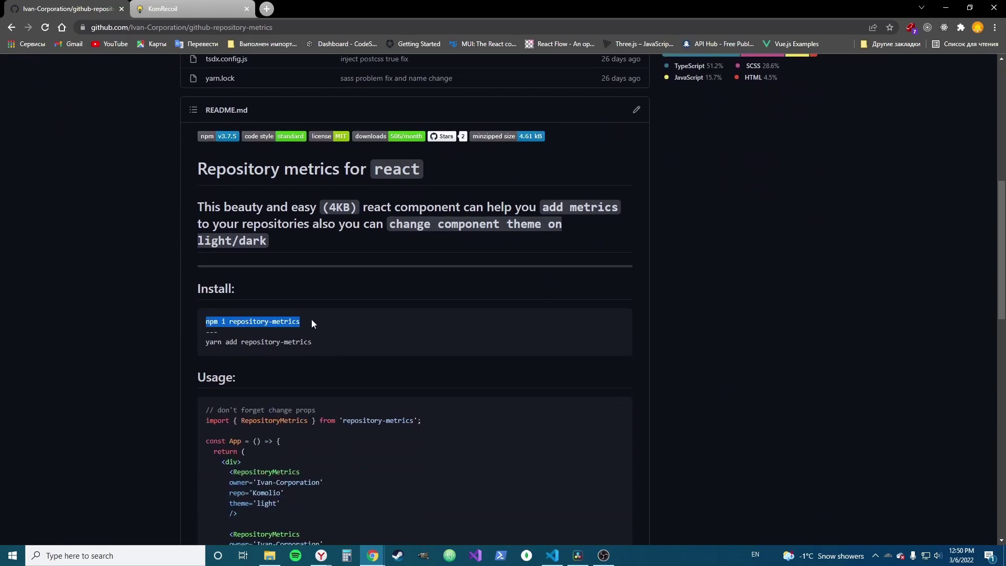
left_click_drag(205, 344, 312, 341)
left_click(312, 340)
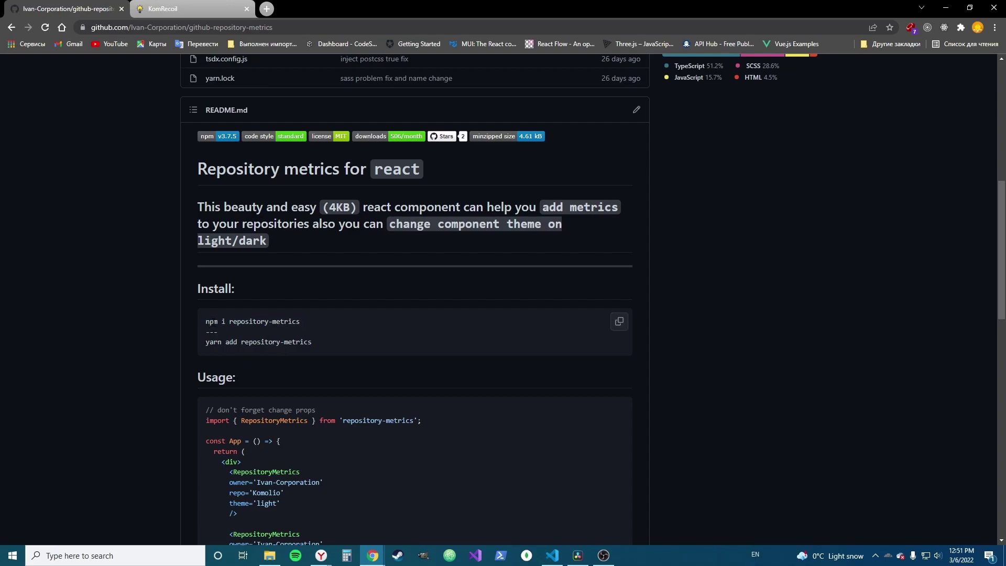
left_click(222, 347)
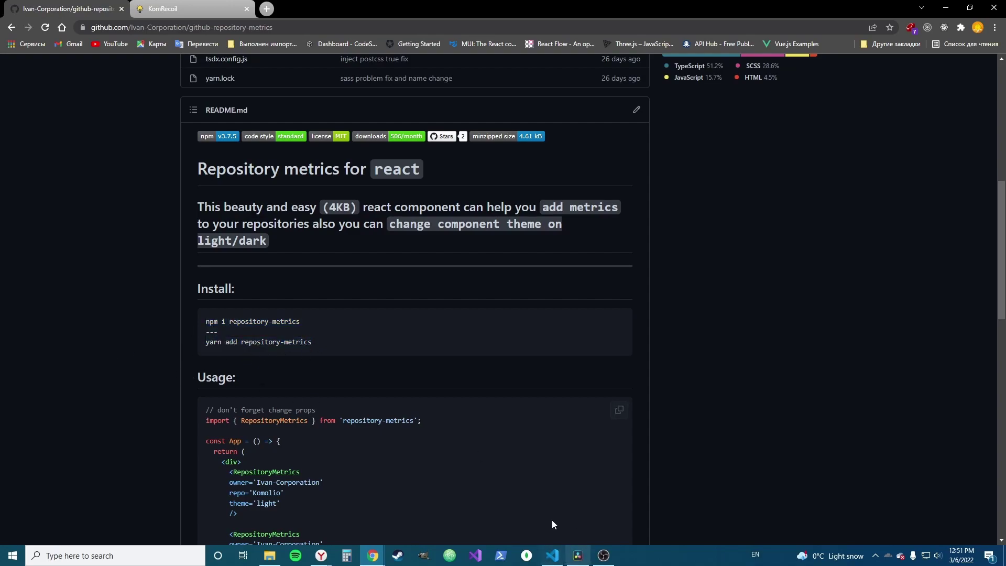
left_click(550, 558)
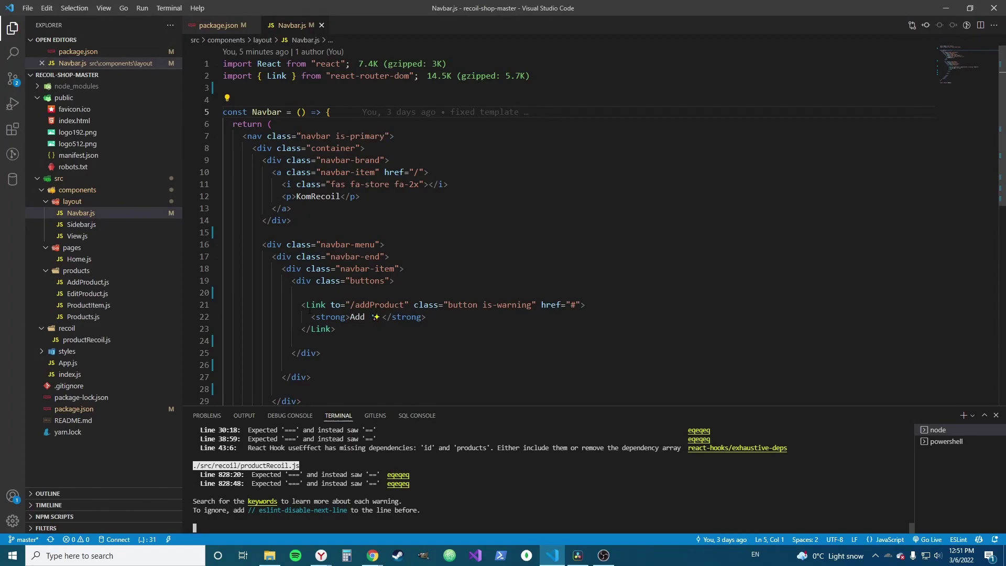
scroll(328, 274, "down", 2)
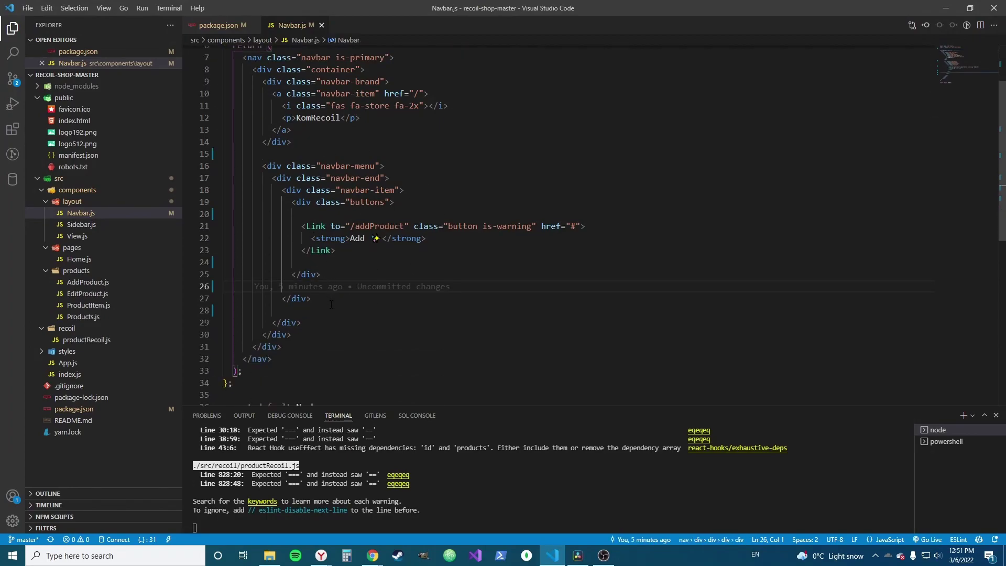
scroll(250, 299, "down", 1)
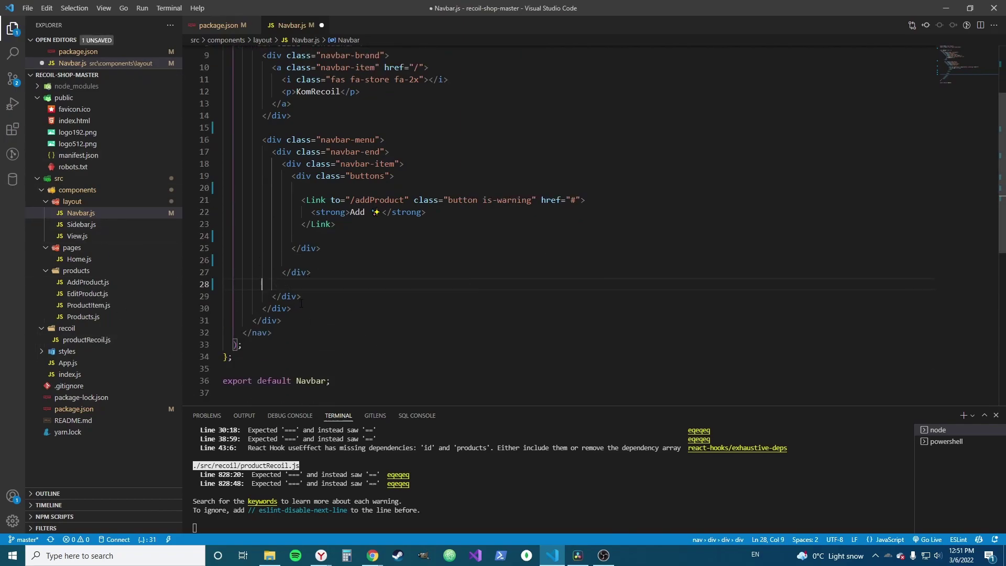
Save Navbar.js with the new blank line and check KomRecoil running on localhost.
key("ctrl+s")
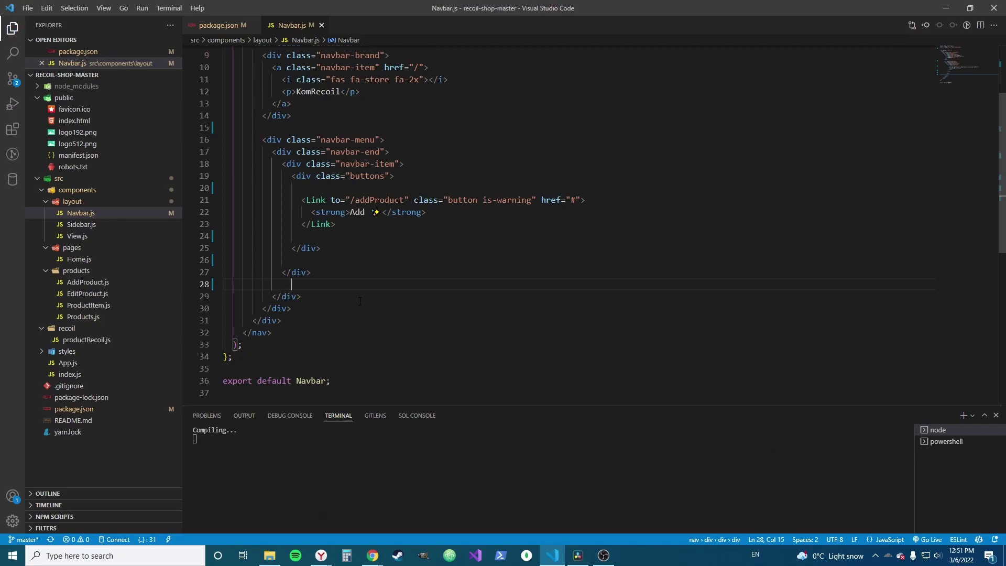
scroll(340, 301, "up", 3)
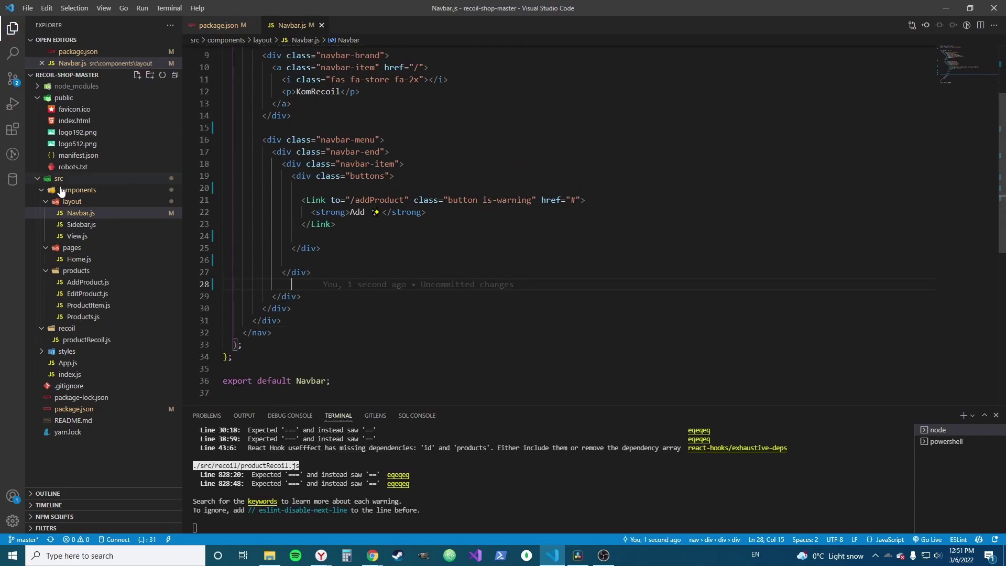
mouse_move(372, 556)
left_click(417, 511)
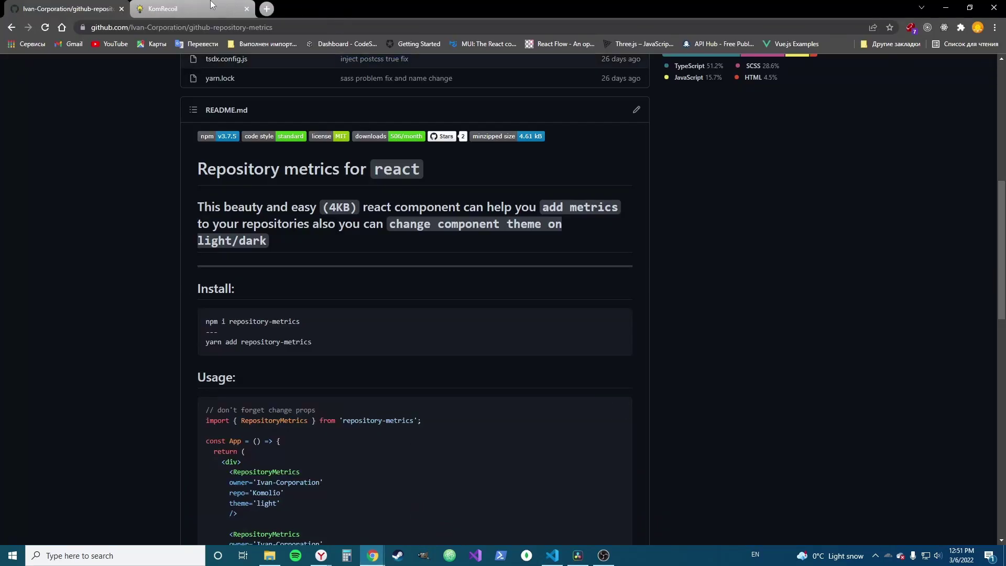
left_click(211, 6)
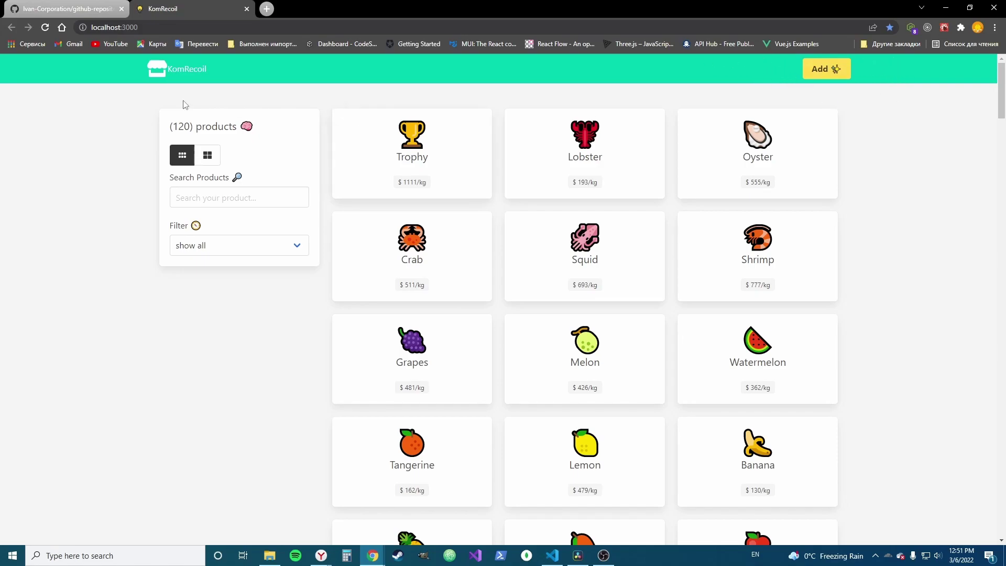
left_click(552, 556)
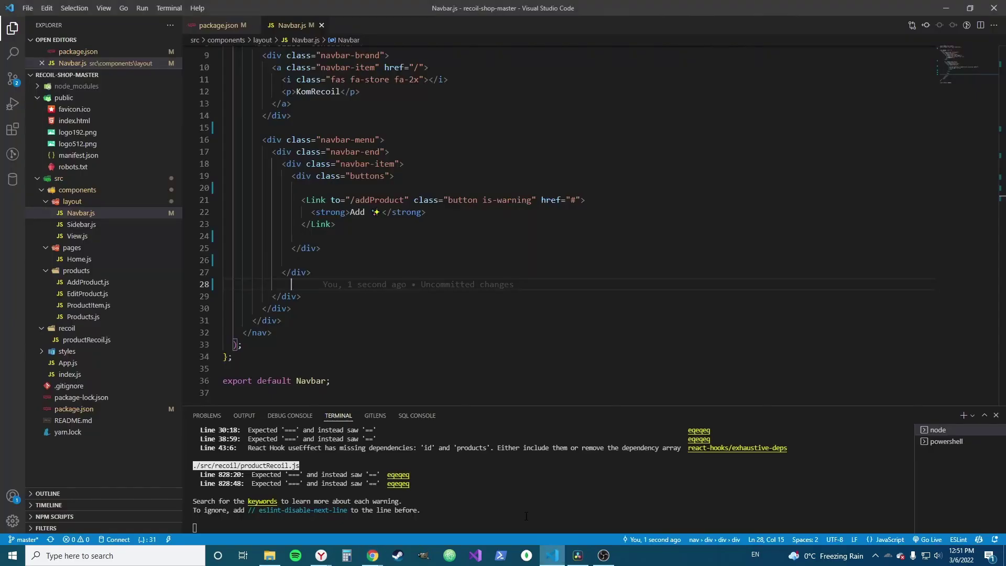
Run npm i repository-metrics in PowerShell, recheck the README command, then return to line 28.
left_click(941, 444)
type("np")
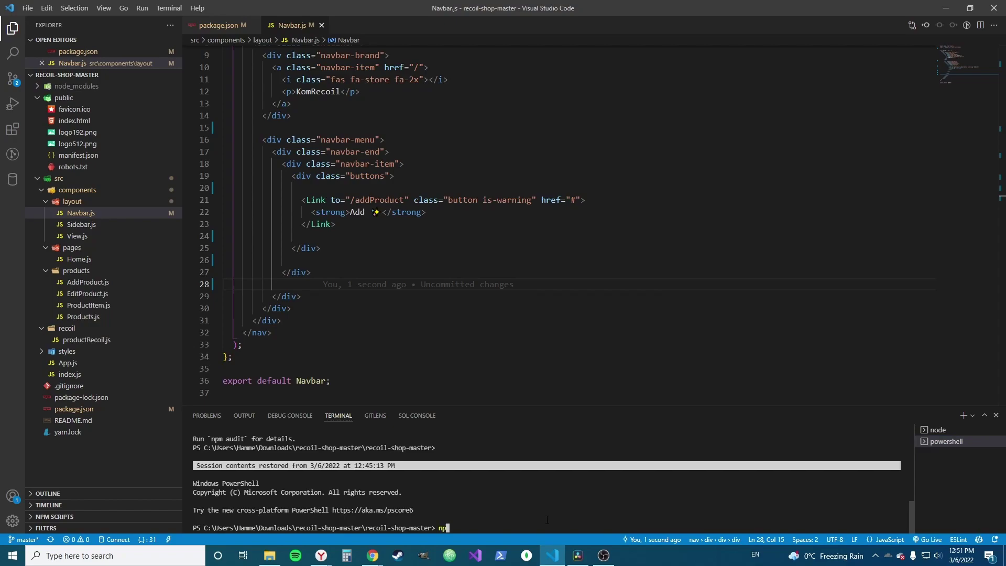
type("m i repository-")
type("metrics")
key("Return")
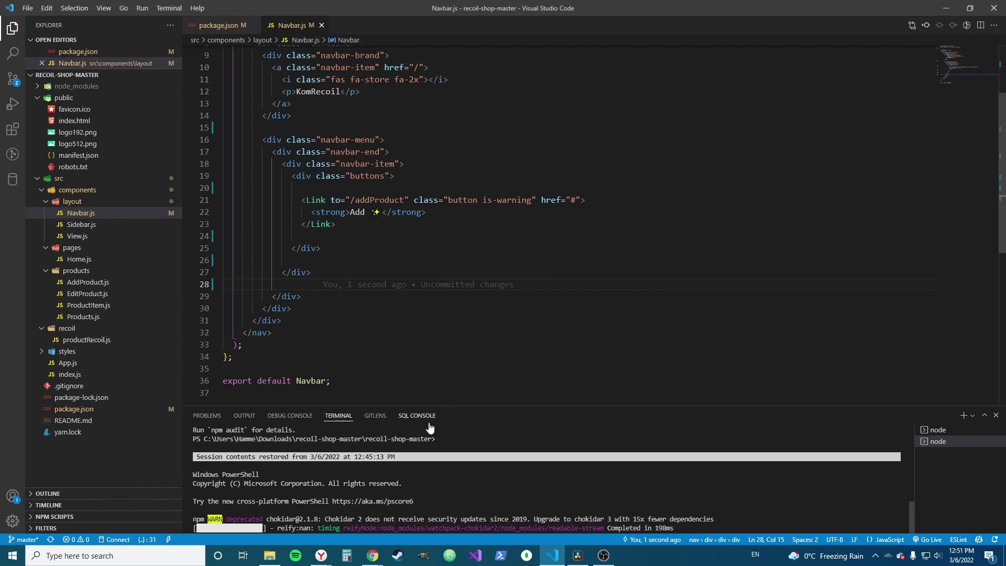
left_click(380, 562)
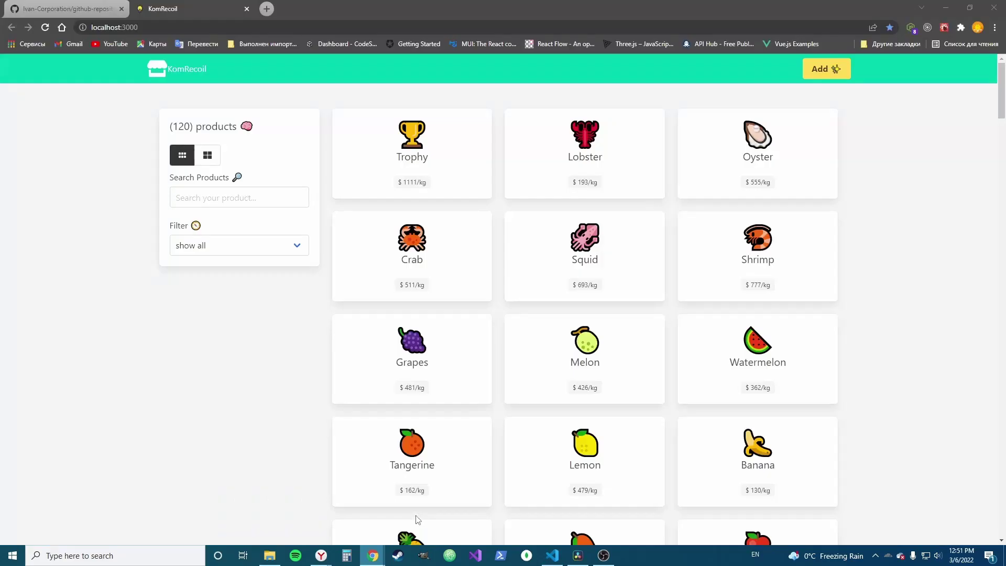
left_click(98, 7)
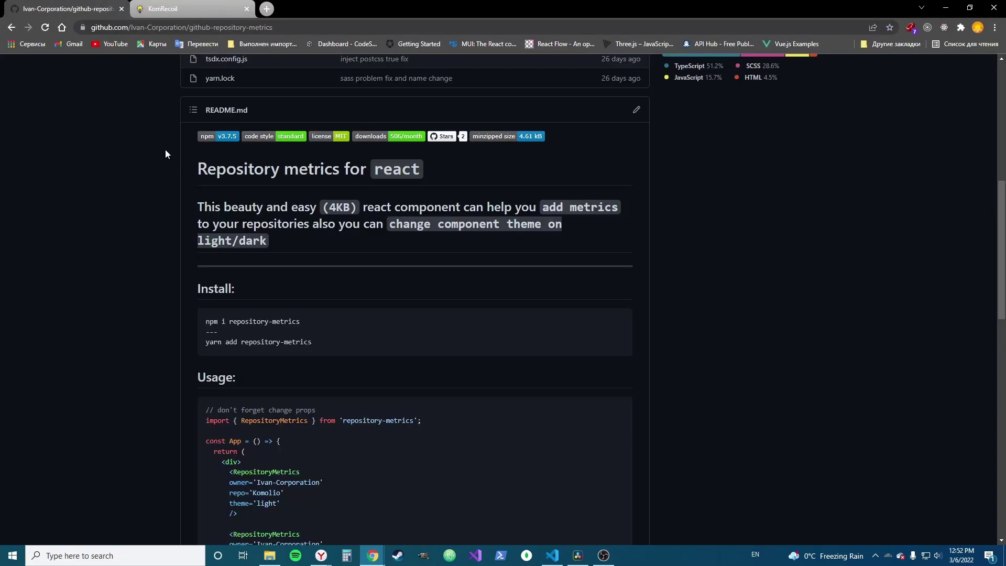
left_click_drag(305, 324, 203, 321)
left_click(309, 335)
left_click_drag(301, 323, 197, 325)
left_click(262, 322)
left_click(552, 558)
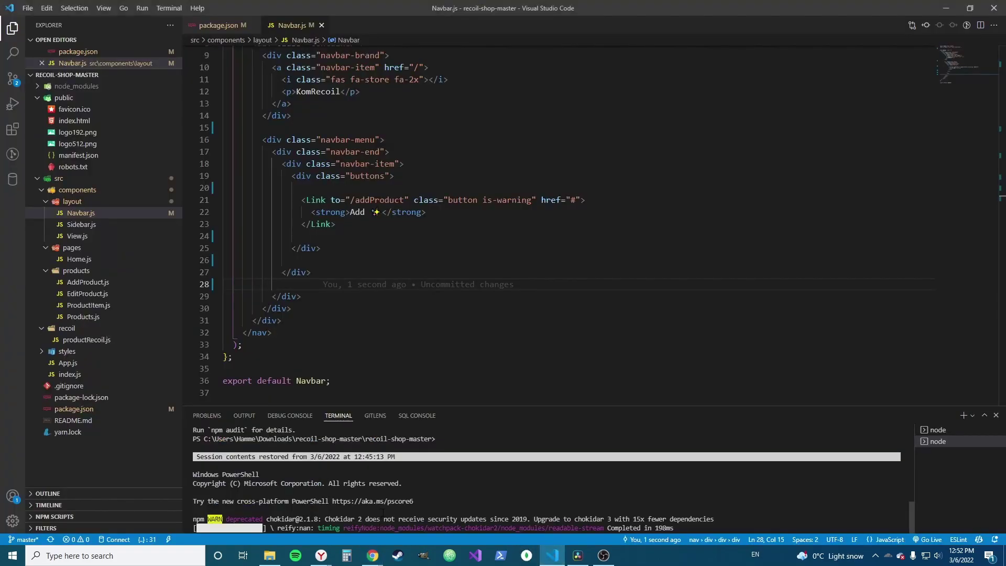
left_click(316, 287)
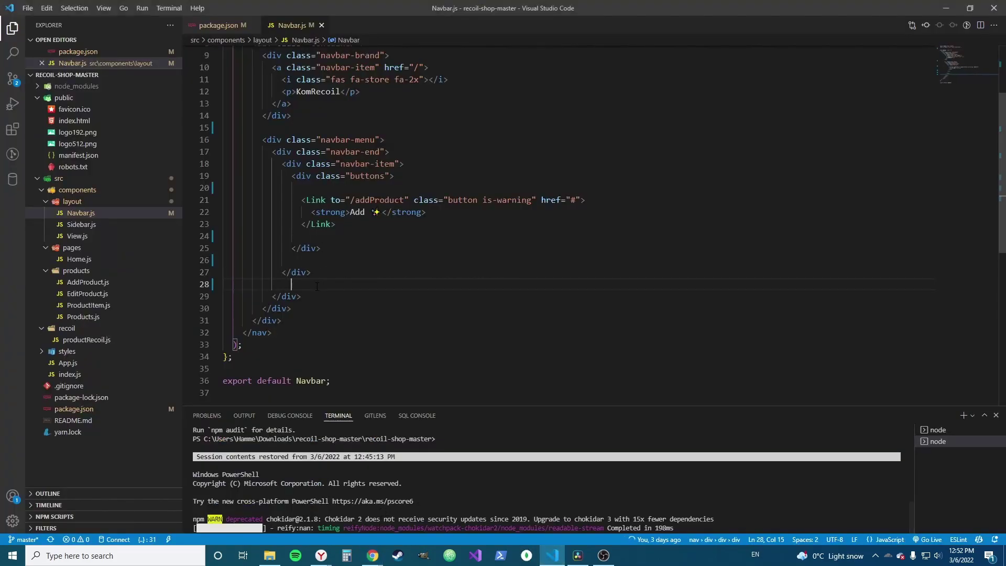
scroll(317, 286, "up", 3)
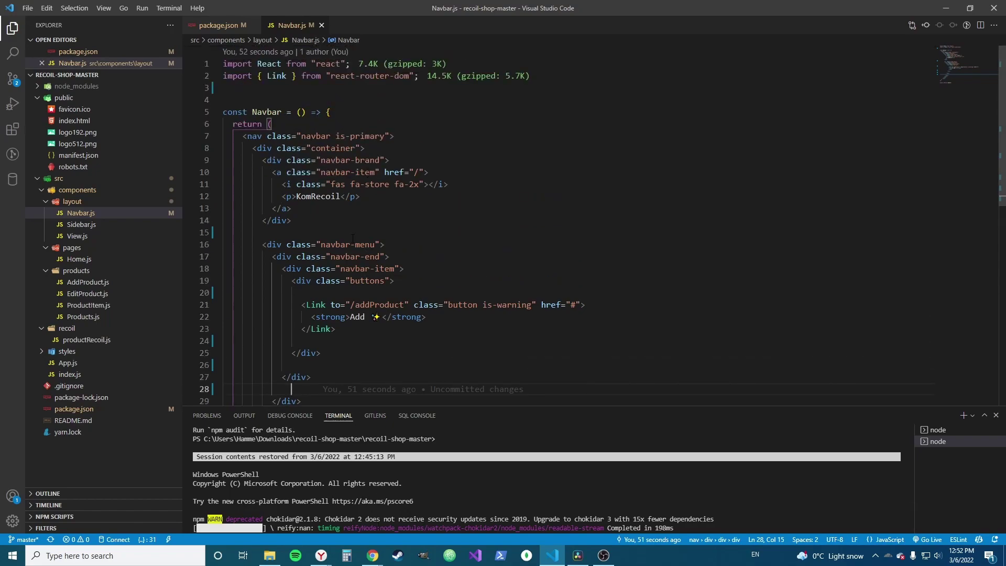
Confirm package.json lists the repository-metrics dependency at version ^3.7.5.
left_click(241, 89)
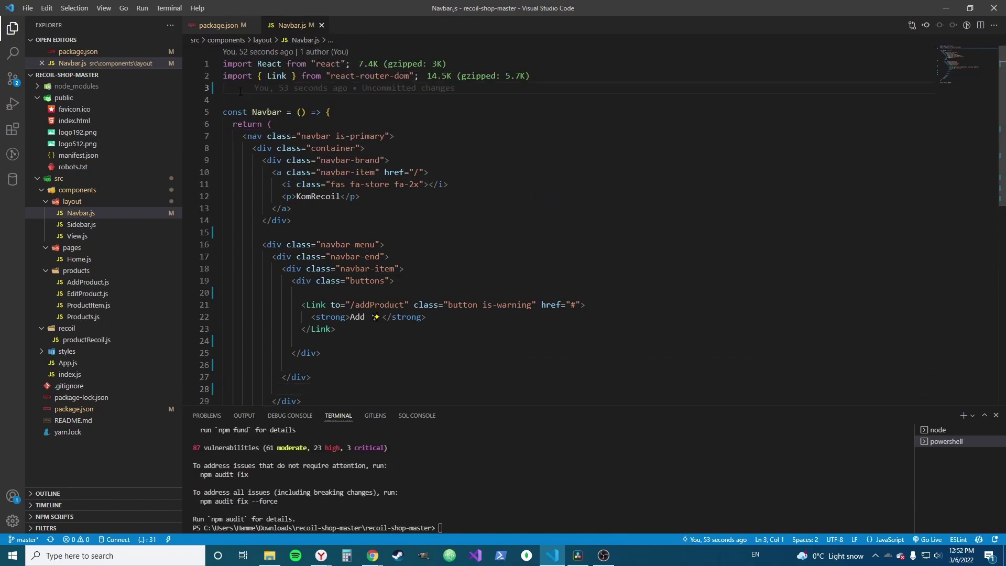
scroll(546, 476, "up", 10)
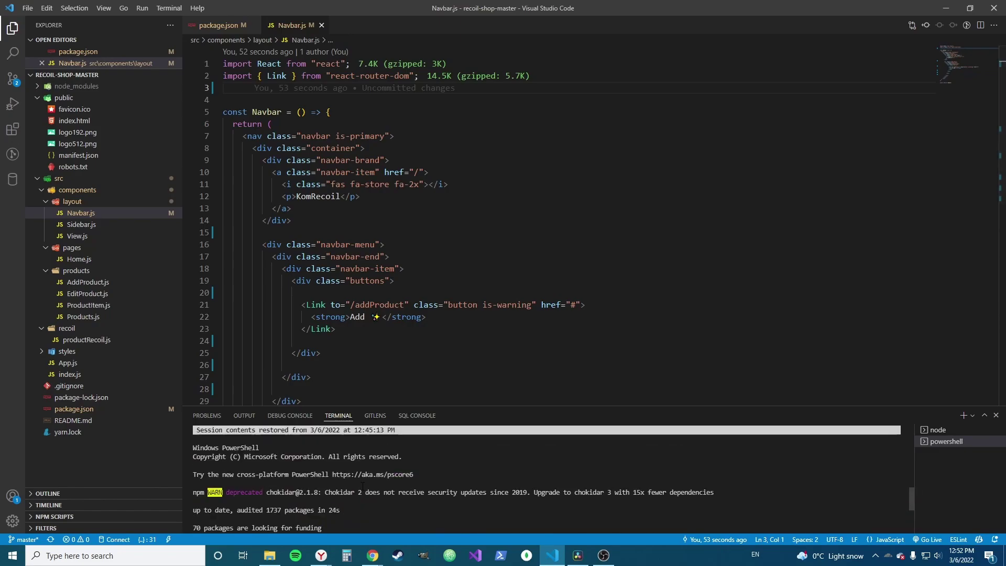
scroll(374, 506, "down", 10)
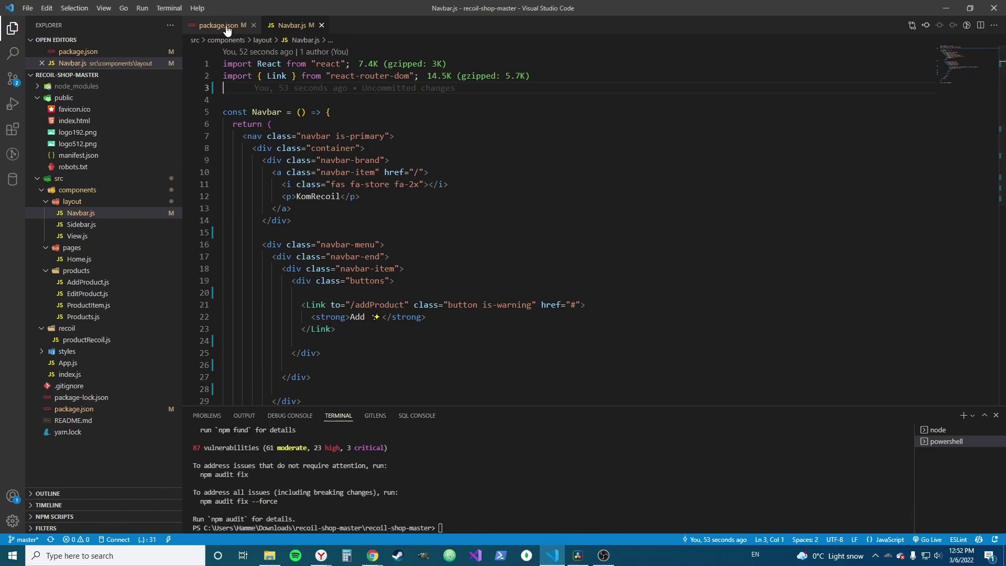
key("ctrl+Page_Up")
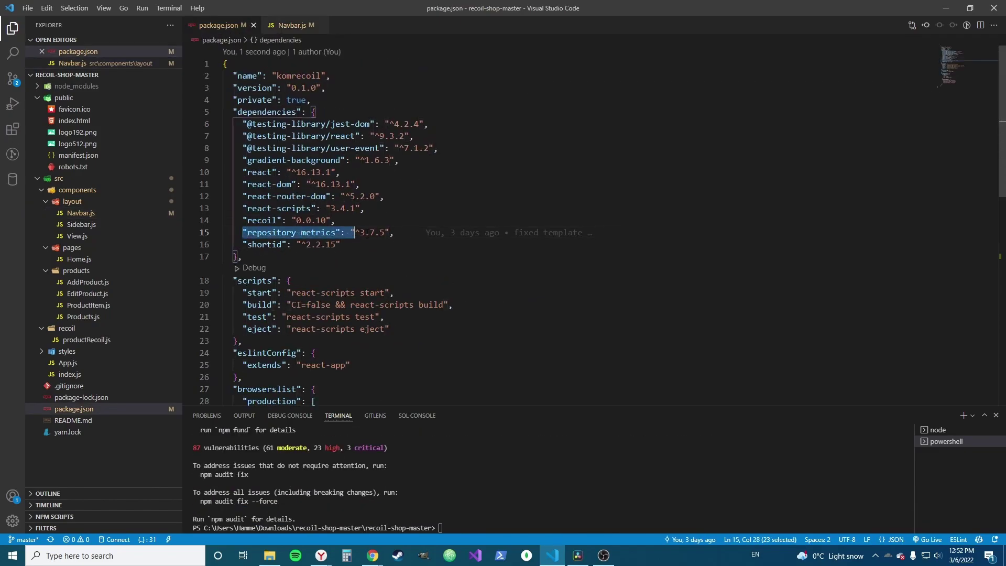
mouse_move(243, 233)
left_mouse_down()
mouse_move(401, 233)
mouse_move(228, 233)
left_mouse_up()
left_click(369, 232)
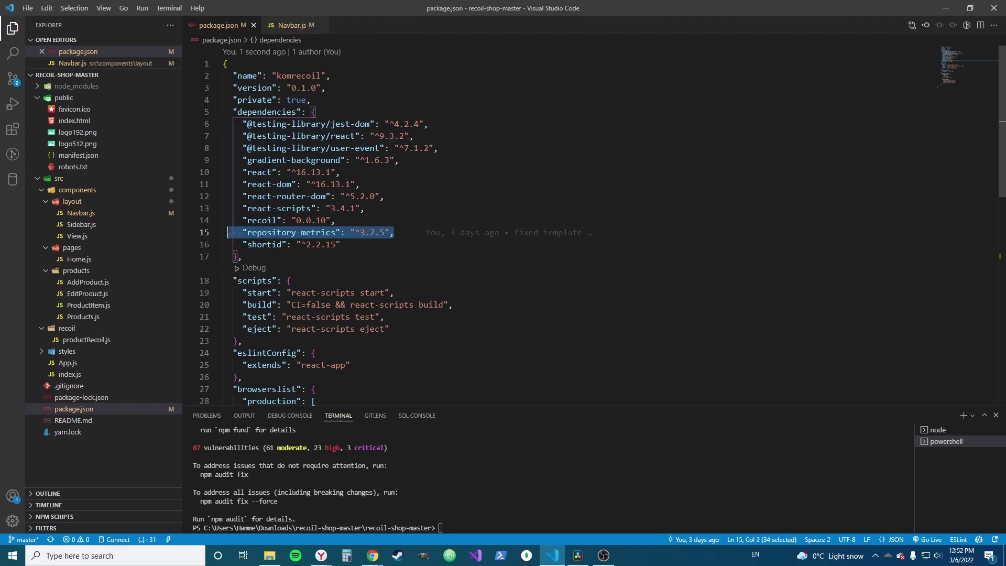
left_click(267, 233)
mouse_move(372, 556)
left_click(325, 512)
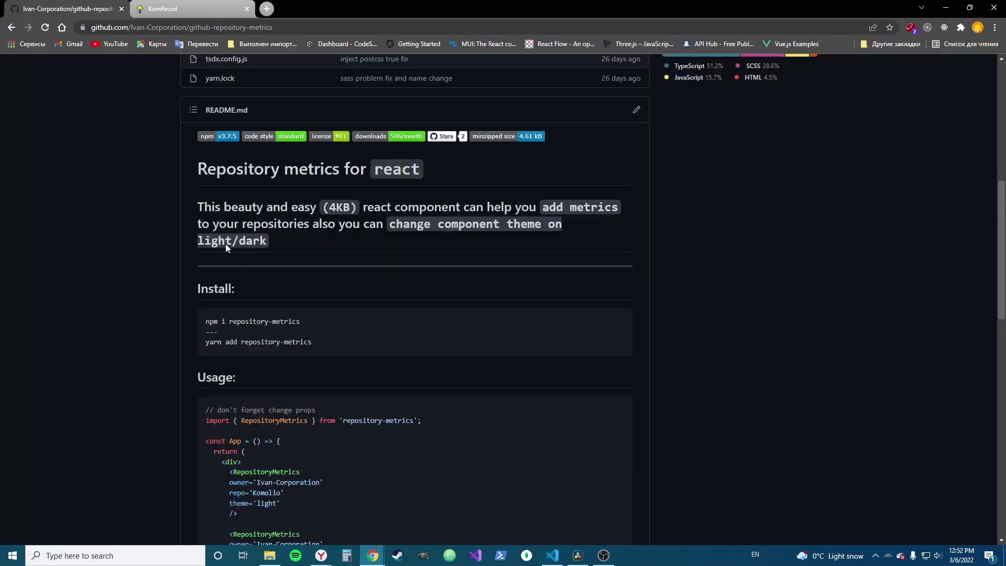
scroll(226, 243, "up", 2)
scroll(189, 333, "up", 1)
scroll(189, 333, "down", 1)
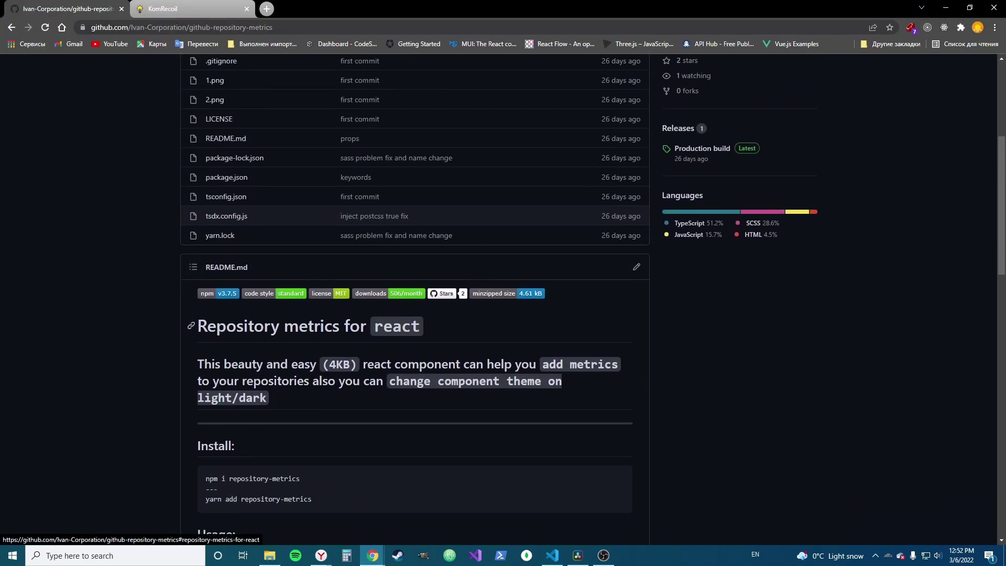
mouse_move(217, 293)
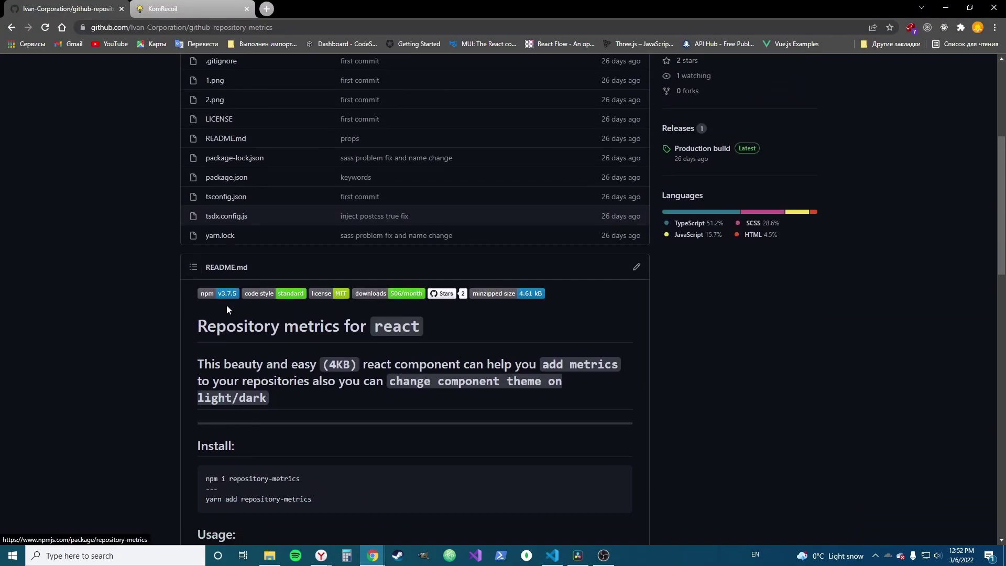
scroll(131, 309, "up", 5)
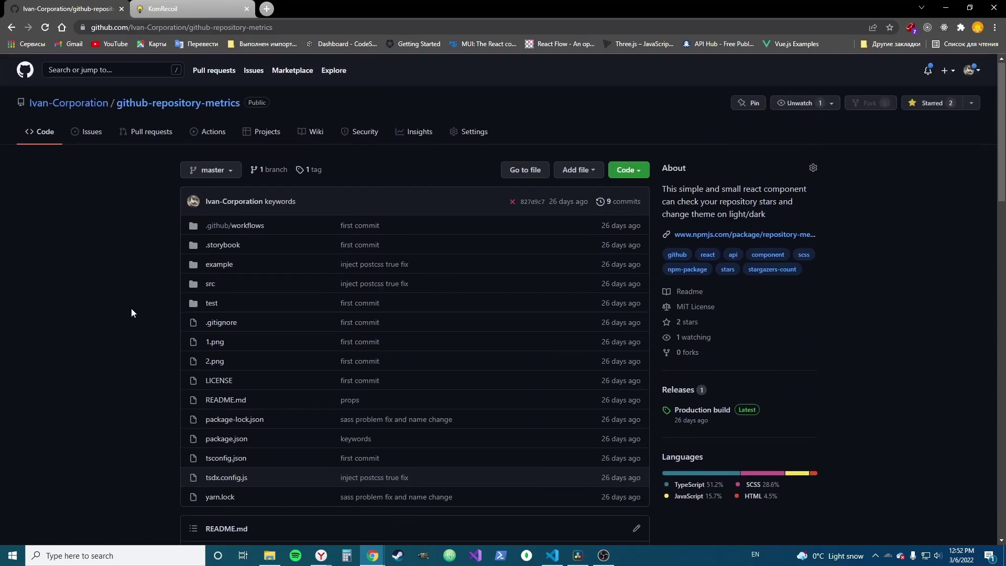
scroll(131, 308, "down", 2)
scroll(131, 309, "down", 4)
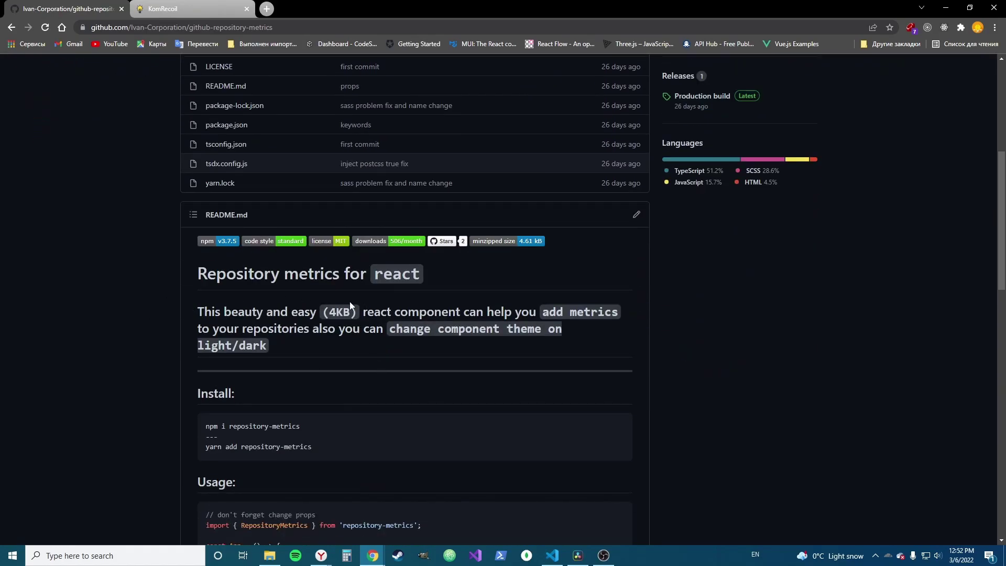
scroll(167, 299, "up", 2)
scroll(167, 300, "up", 2)
scroll(168, 314, "up", 1)
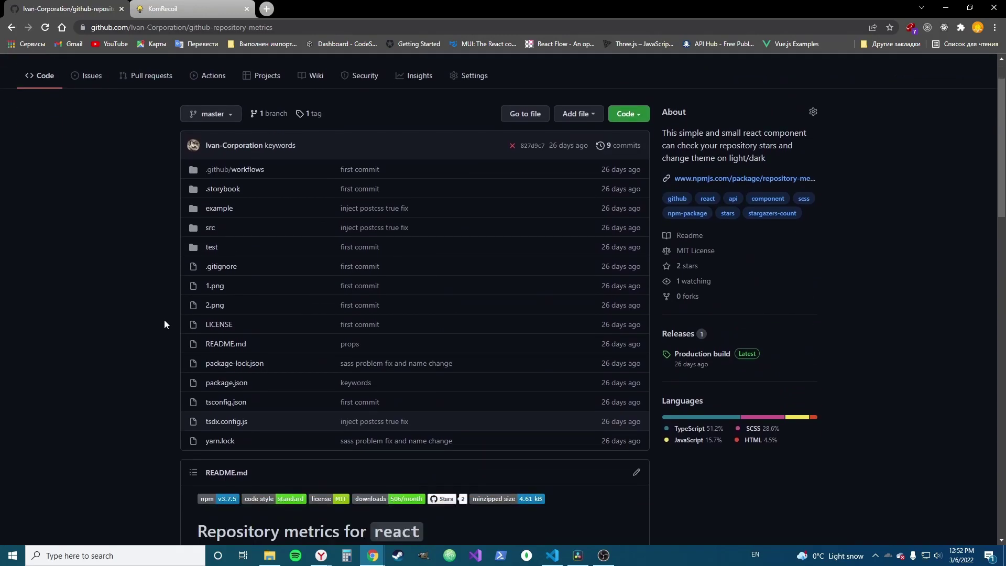
scroll(164, 322, "down", 5)
scroll(126, 330, "down", 2)
scroll(133, 340, "up", 5)
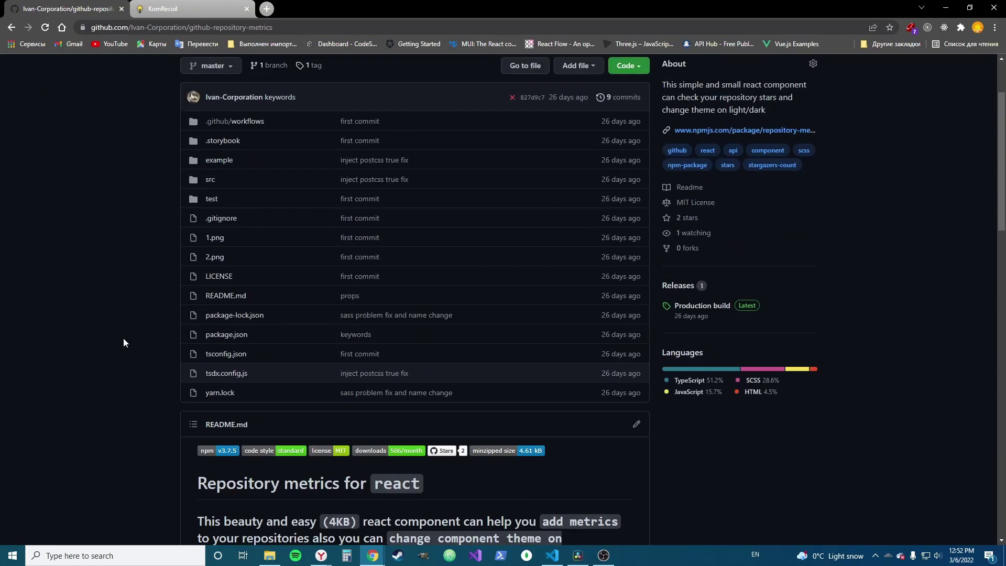
scroll(123, 342, "up", 1)
scroll(124, 342, "up", 1)
scroll(158, 350, "down", 3)
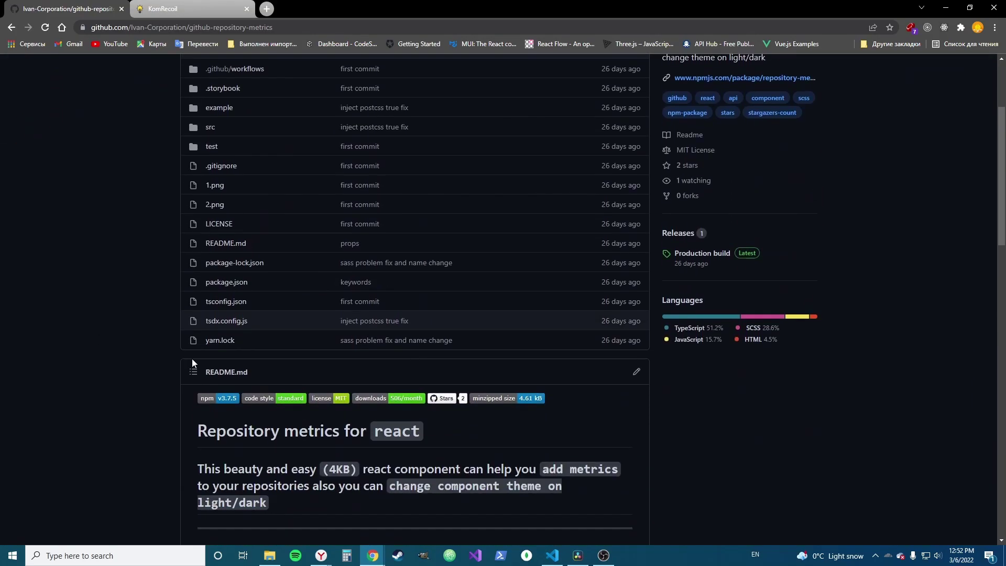
scroll(192, 358, "down", 1)
Write import { RepositoryMetrics } from "repository-metrics" on line 3 of Navbar.js.
left_click(552, 556)
left_click(326, 245)
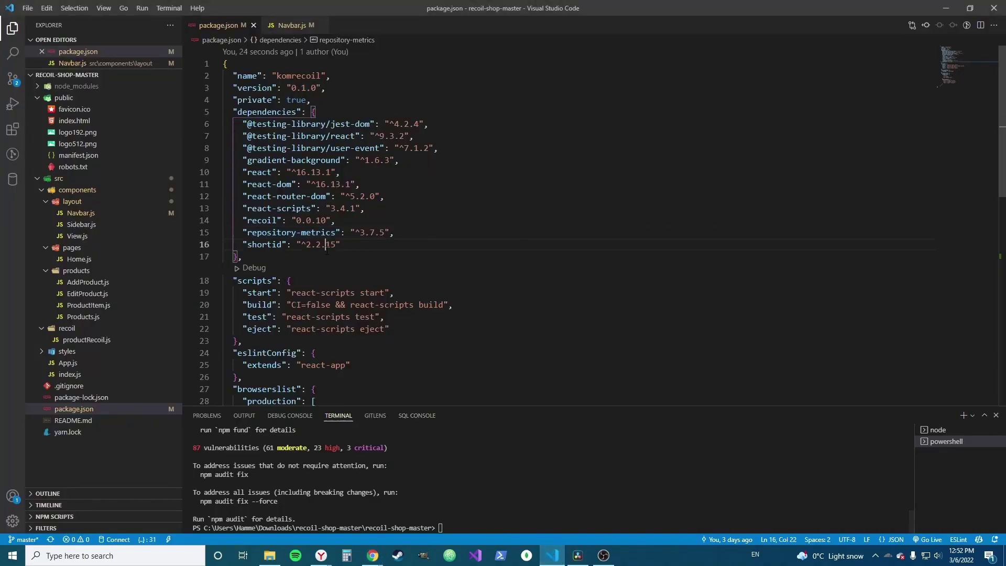
left_click(291, 25)
left_click(283, 87)
type("i")
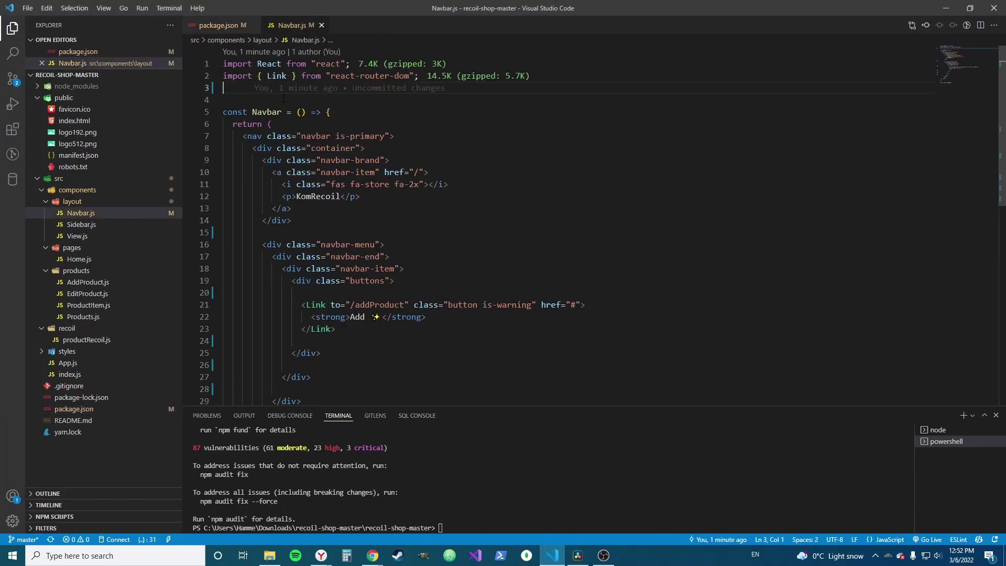
type("mport R")
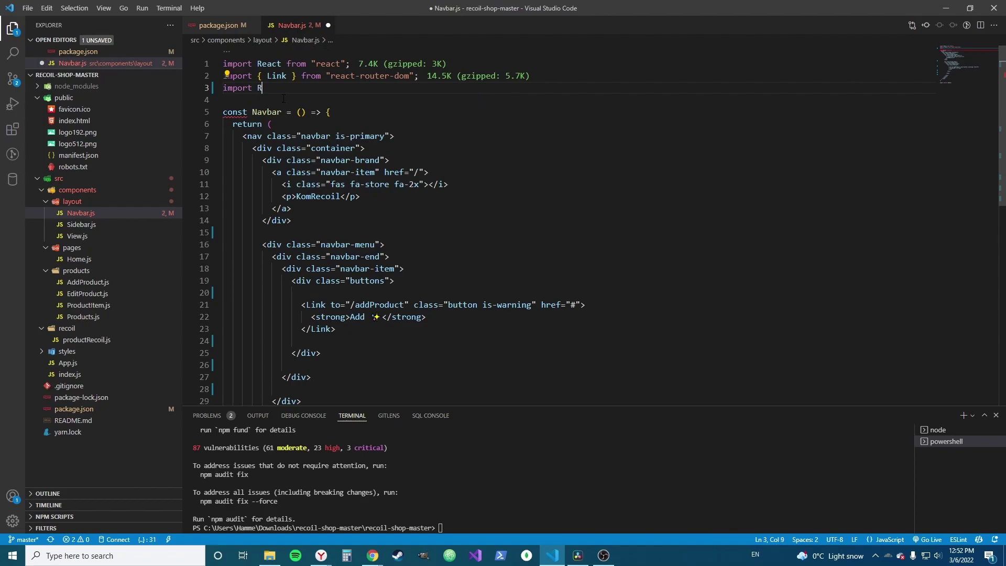
type("e")
key("BackSpace")
key("BackSpace")
type("{")
type("repo")
key("Return")
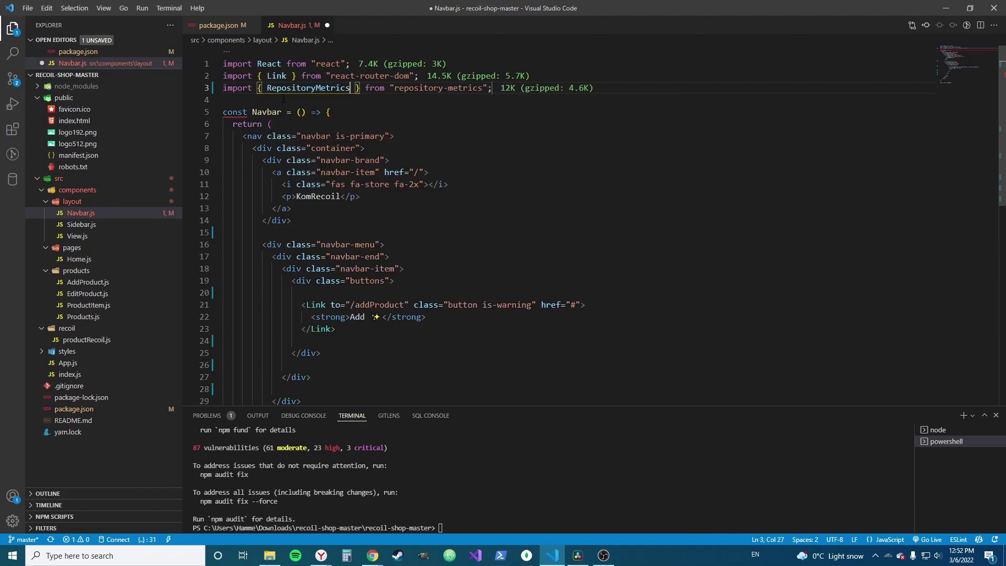
Remove the import's trailing semicolon and save Navbar.js.
key("ctrl+s")
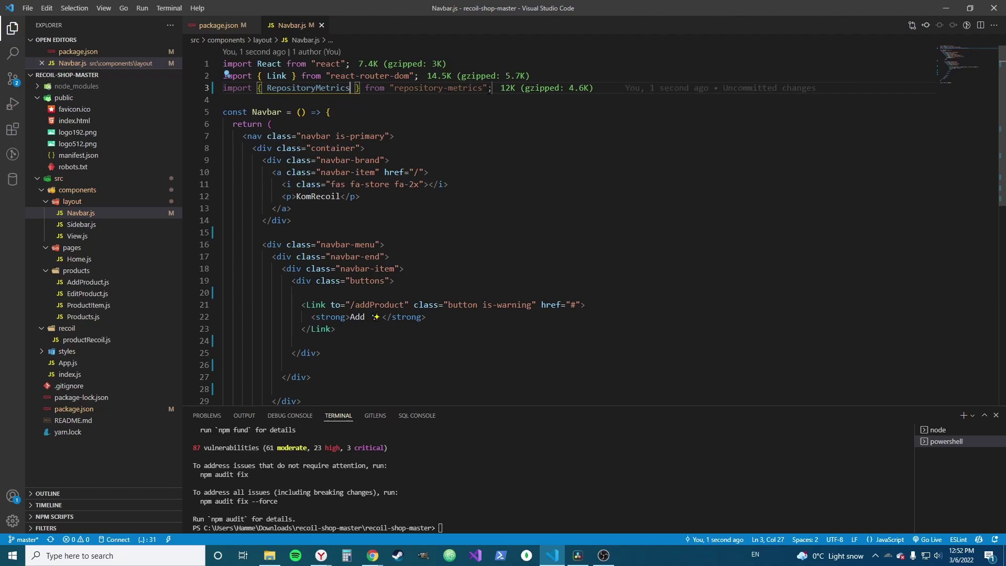
key("End")
key("BackSpace")
key("ctrl+s")
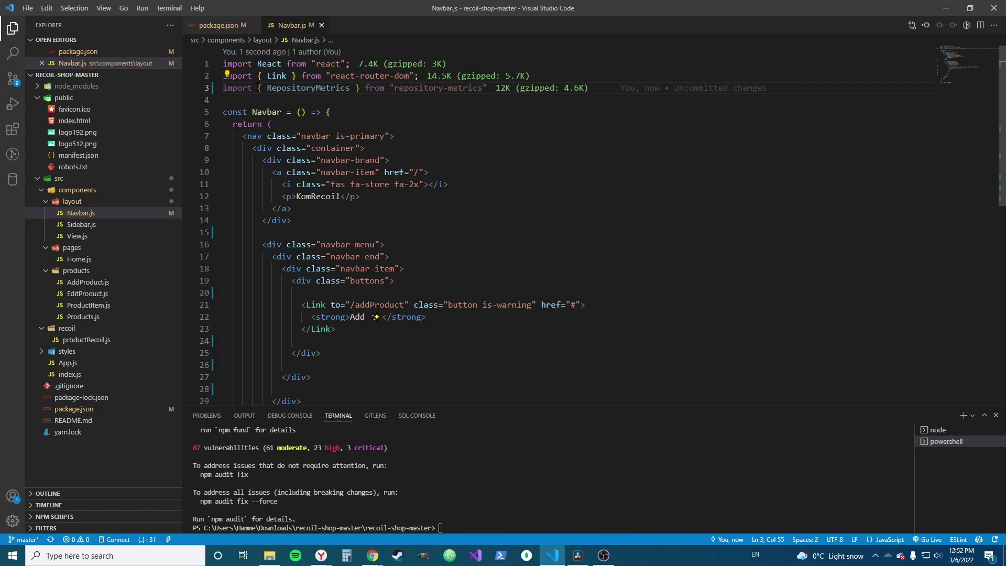
mouse_move(256, 88)
left_mouse_down()
mouse_move(360, 88)
mouse_move(256, 88)
left_mouse_up()
Add an indented RepositoryMetrics element on line 28 via IntelliSense, starting an owner="" prop.
left_click(267, 88)
scroll(338, 209, "down", 3)
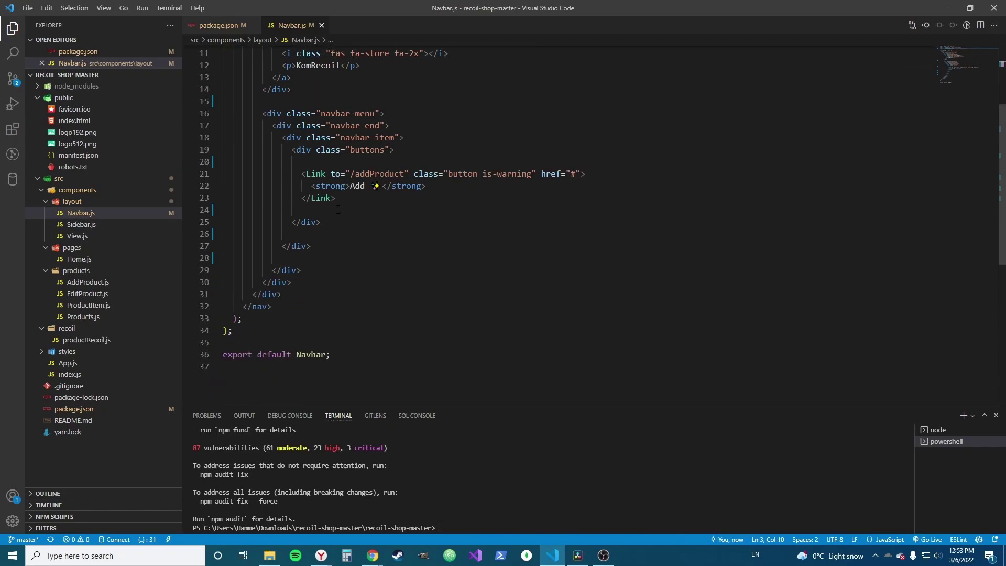
left_click(321, 257)
key("Tab")
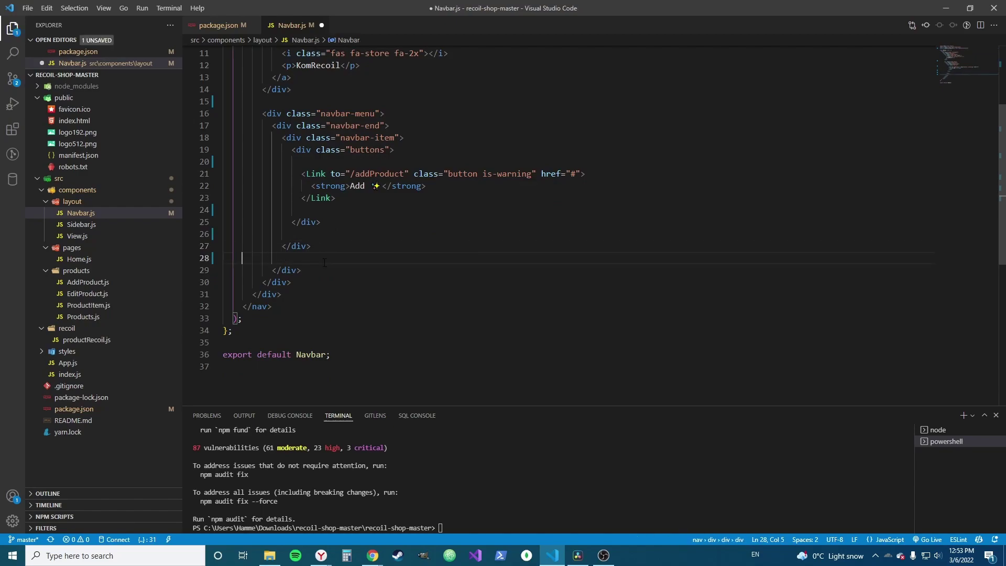
type("<Re")
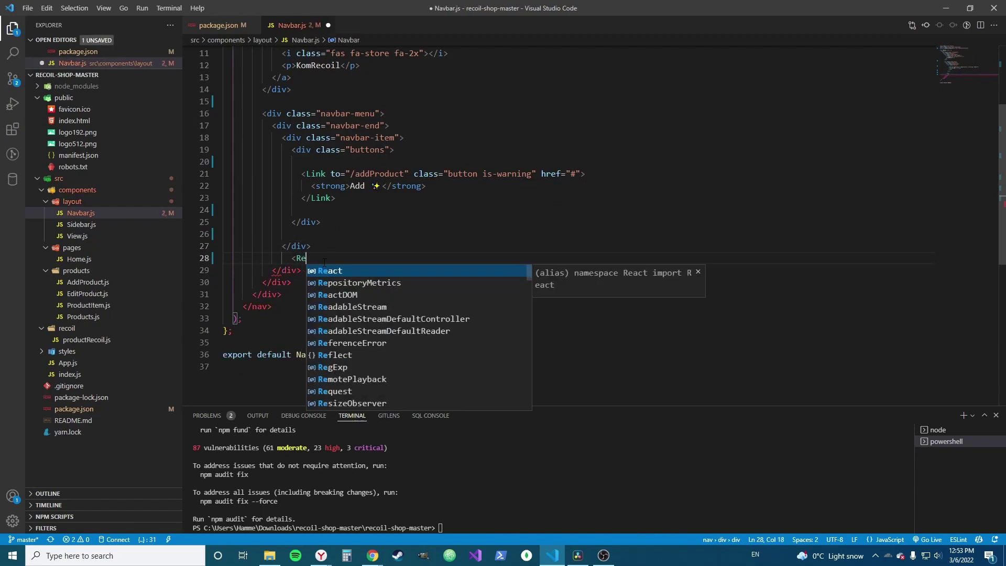
key("Down")
key("Return")
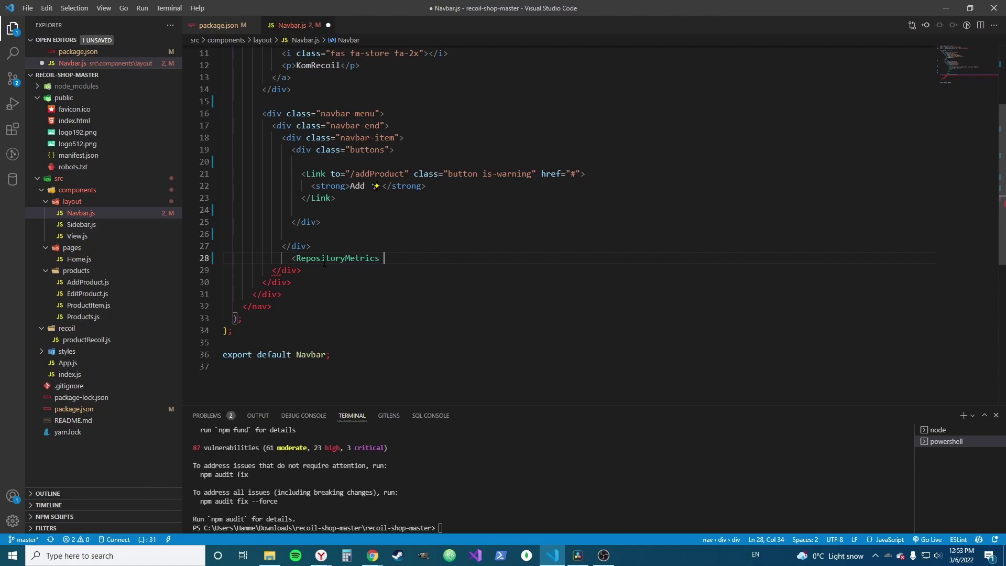
type("owner")
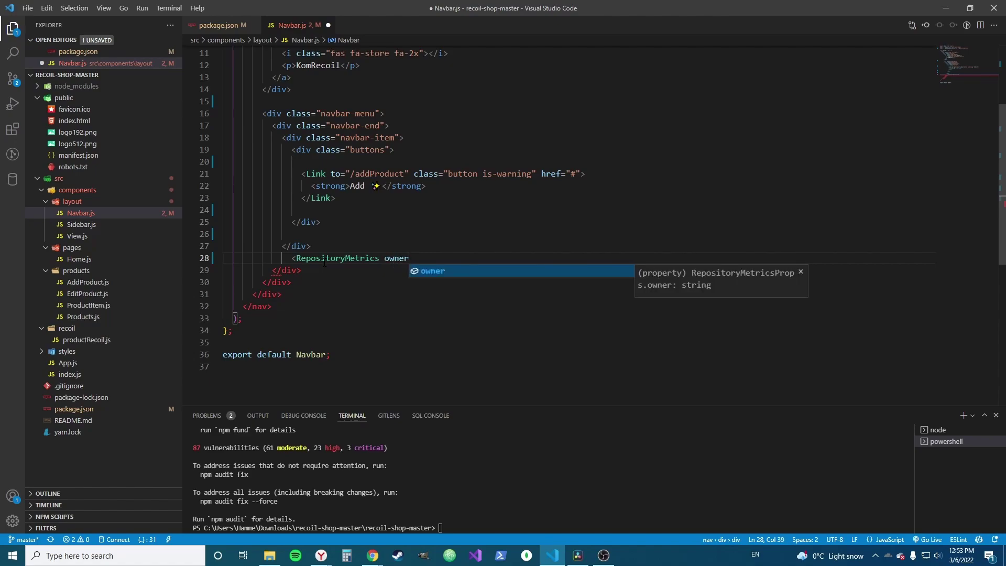
type("=\"")
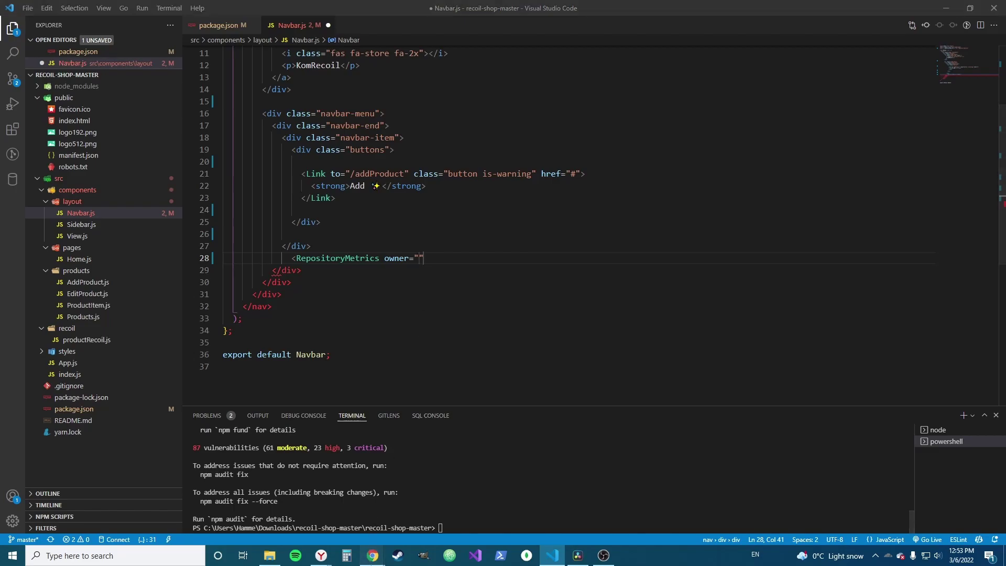
Open the KomRecoil repository from the account's repositories list in a new tab.
left_click(373, 555)
scroll(111, 174, "up", 3)
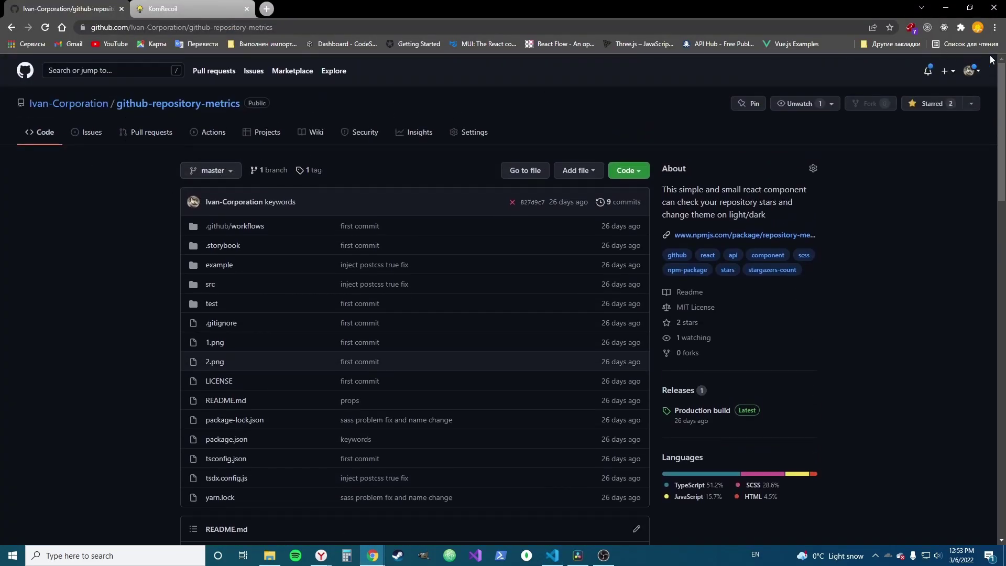
left_click(975, 75)
middle_click(915, 162)
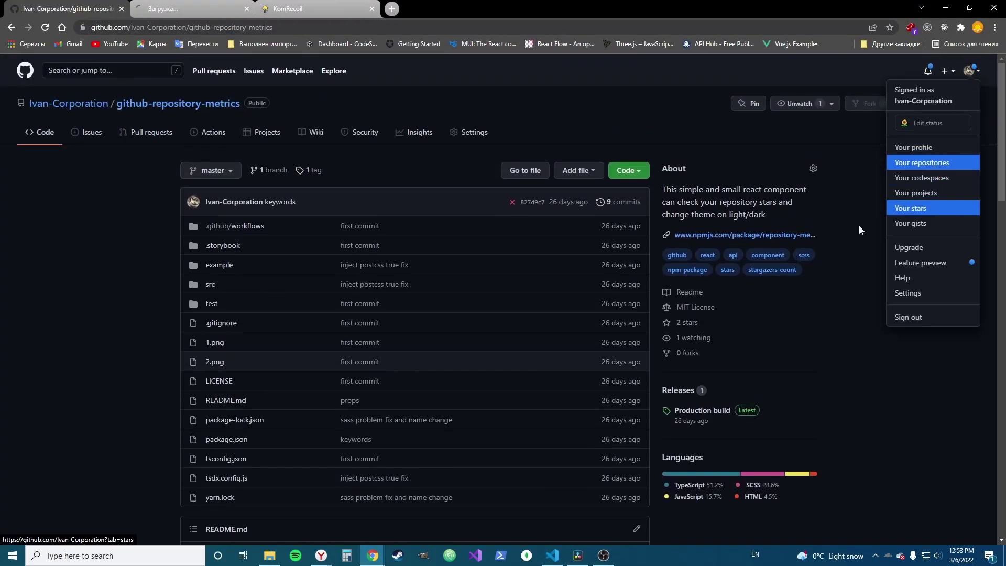
left_click(832, 164)
left_click(195, 9)
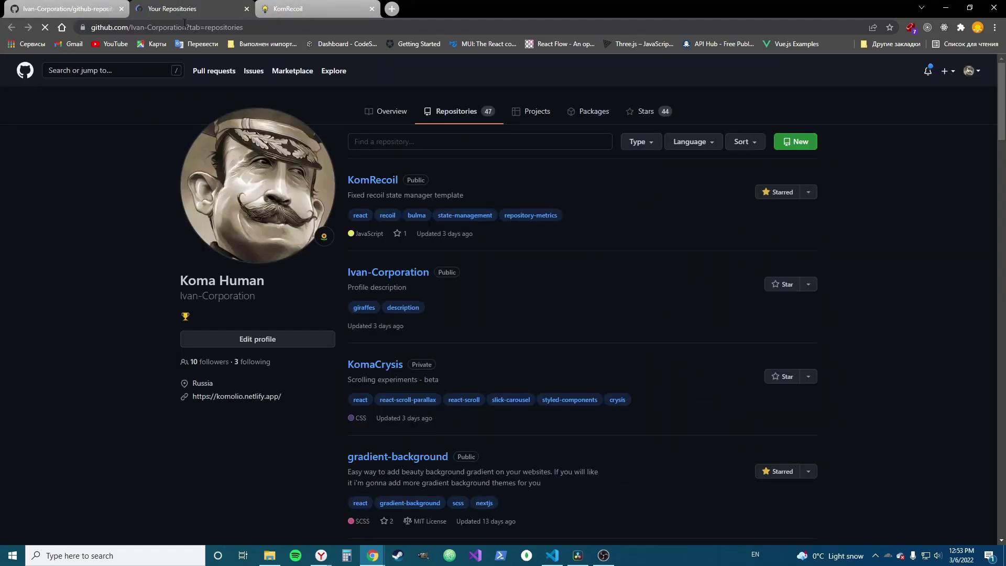
left_click(371, 180)
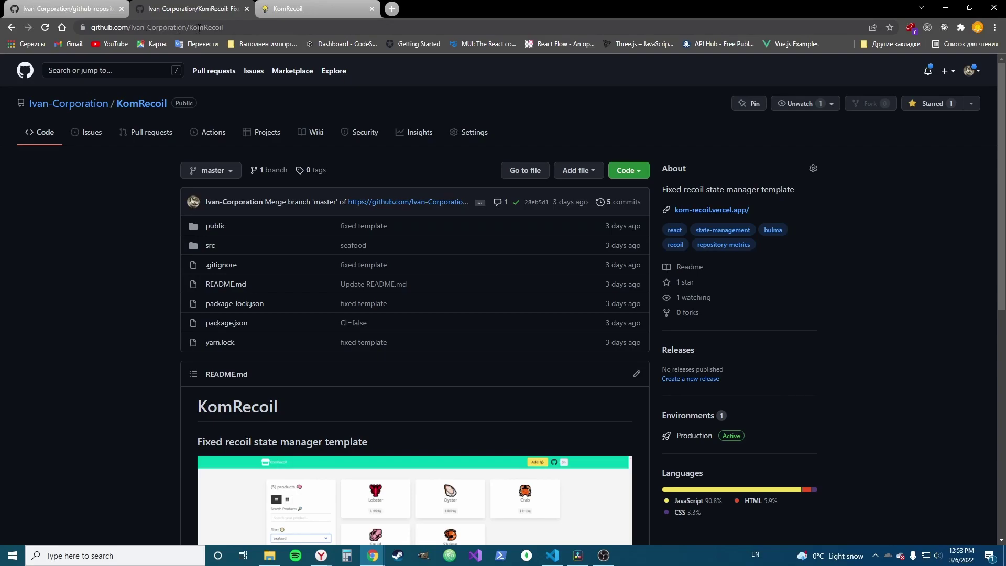
Read the owner and repository name from the KomRecoil page address.
left_click(230, 27)
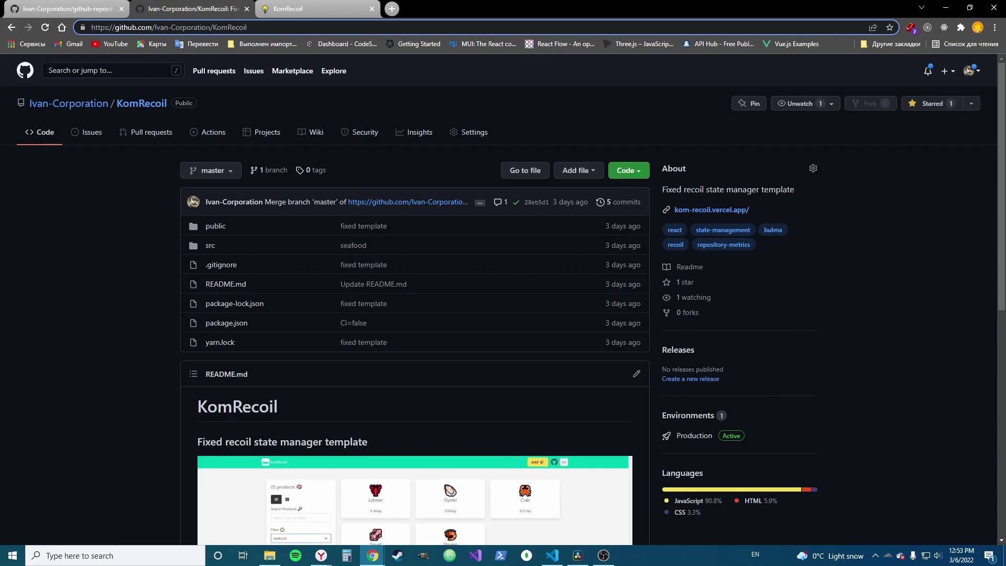
left_click_drag(210, 27, 152, 26)
key("ctrl+c")
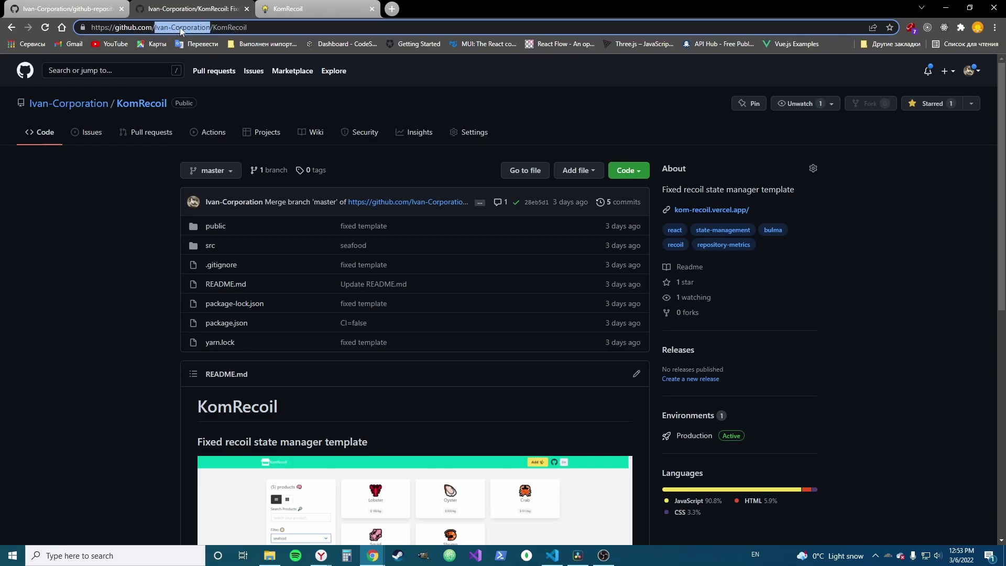
left_click(232, 93)
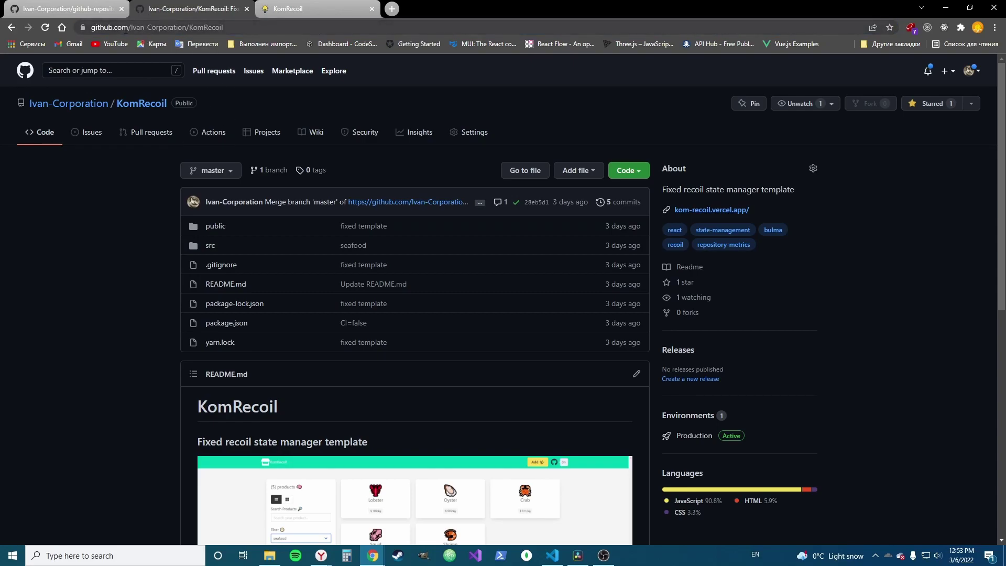
left_click(155, 26)
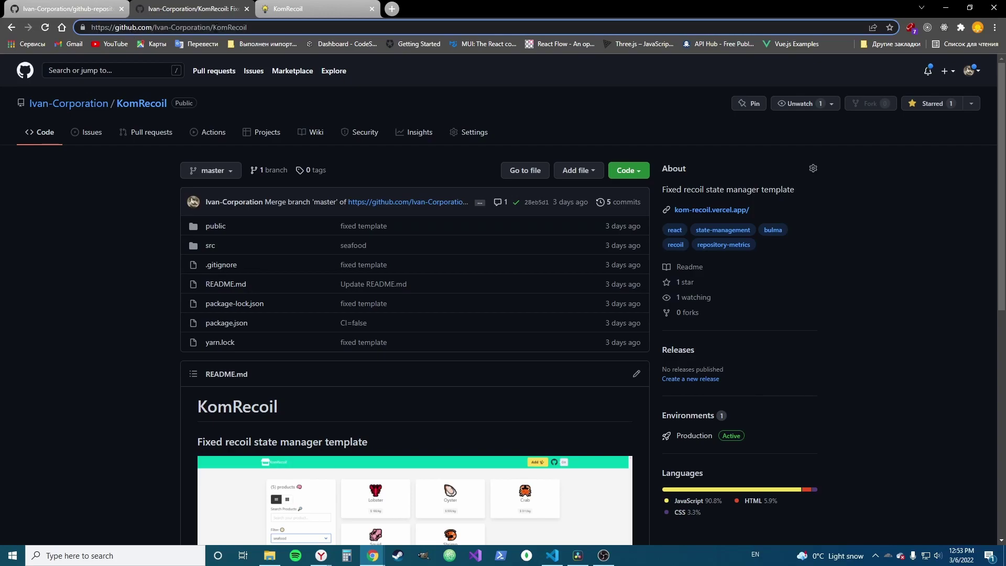
left_click_drag(248, 26, 216, 27)
left_click(227, 28)
left_click(161, 166)
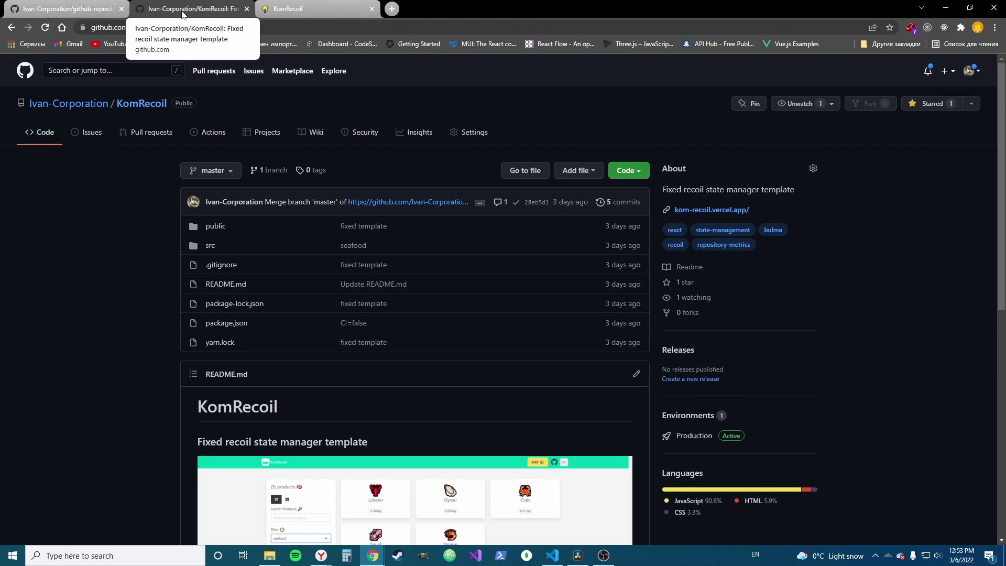
Glance at the running KomRecoil app, then return to Navbar.js.
key("ctrl+Tab")
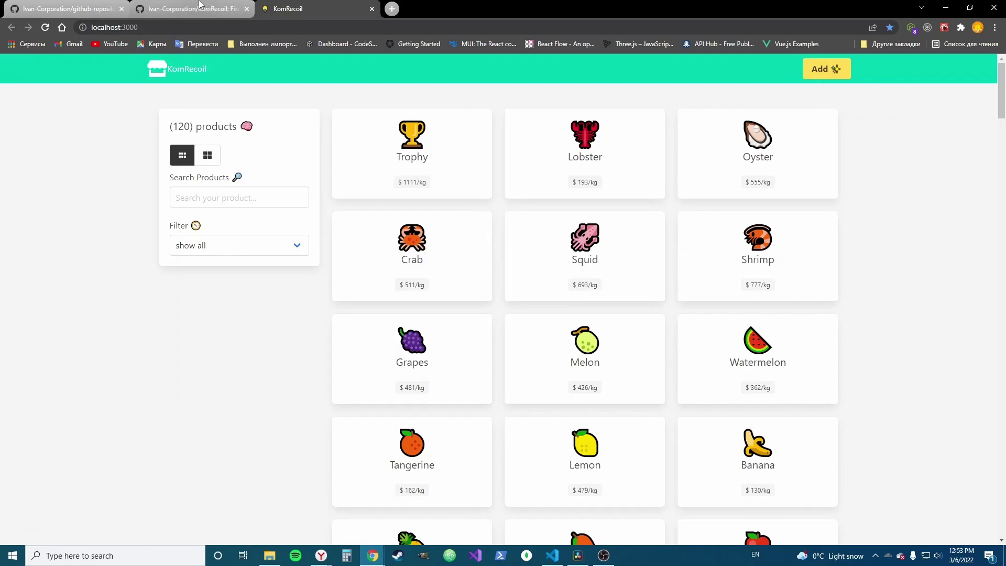
left_click(200, 6)
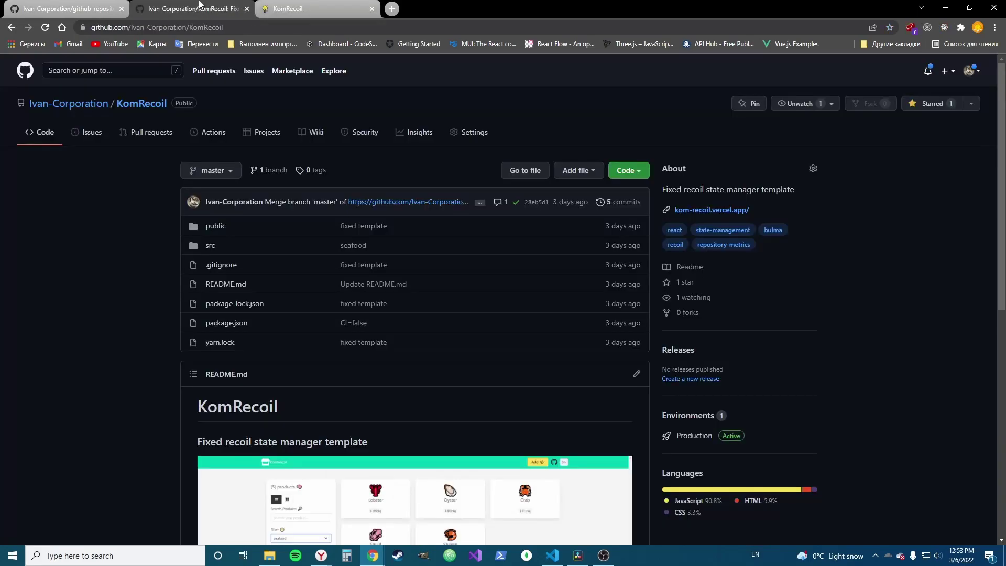
left_click(554, 556)
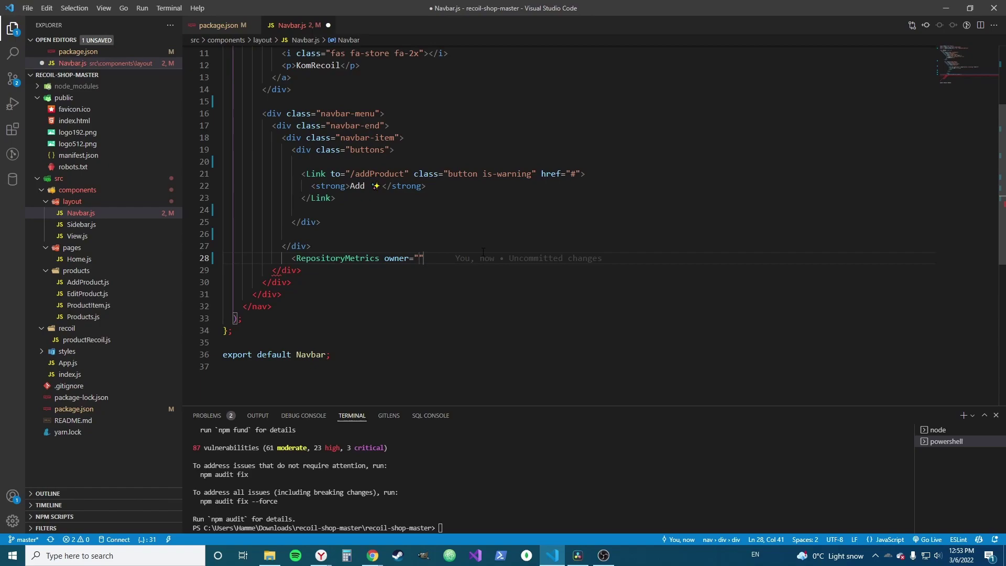
Paste the repository owner and add repo="KomRecoil" to the RepositoryMetrics badge, then save.
key("ctrl+v")
left_click(522, 258)
mouse_move(371, 556)
left_click(430, 510)
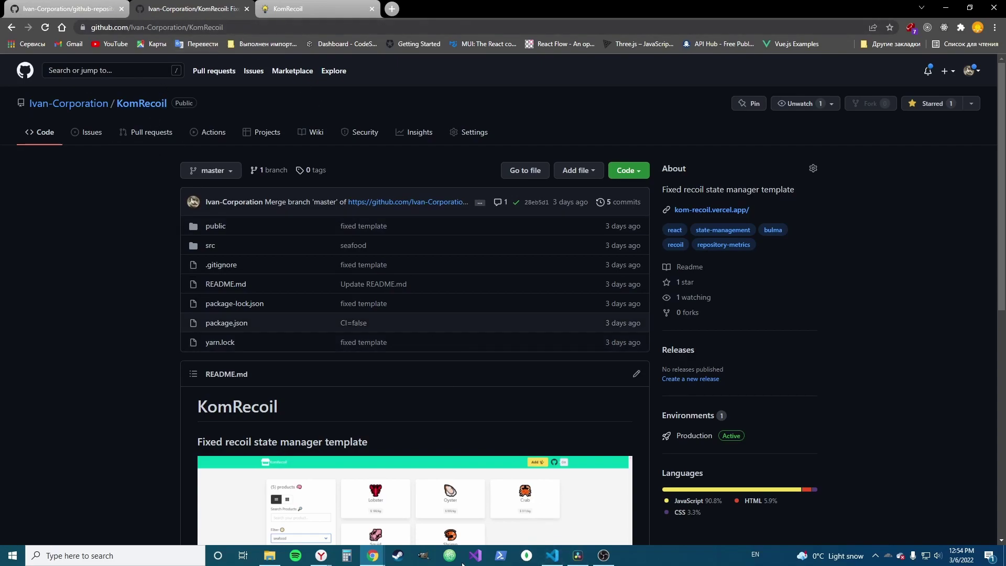
left_click(554, 556)
type("<RepositoryMetrics owner=\"Ivan-Corporation\"")
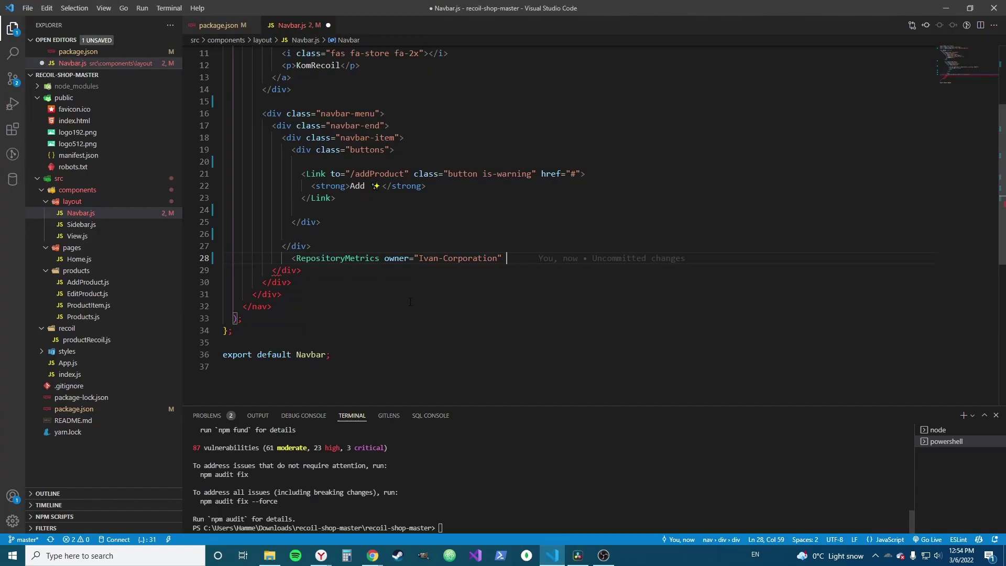
type("repo=\"")
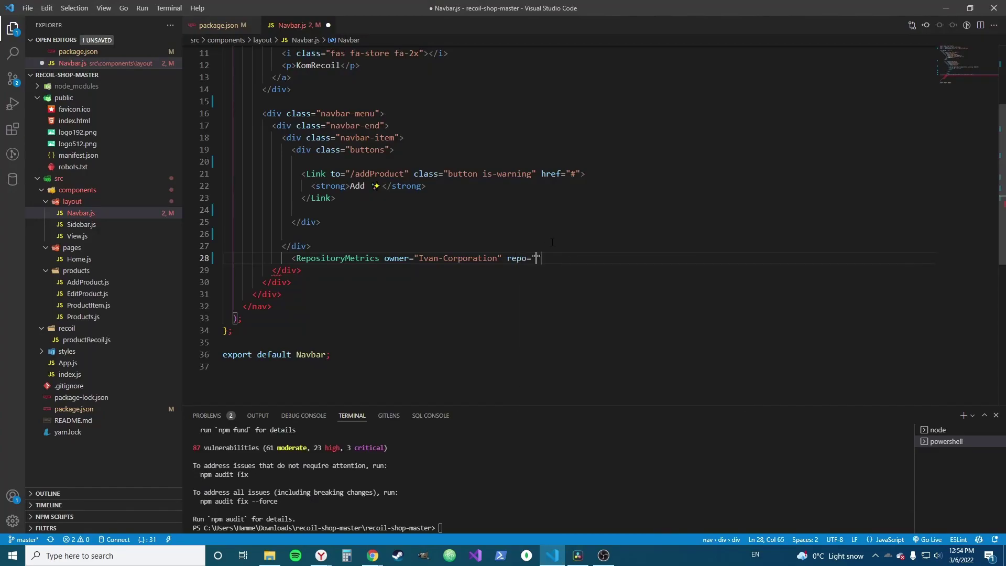
type("Kom")
type("Recoil")
key("ctrl+s")
Add theme="dark" to the badge on line 28, close the tag with />, and save.
left_click(418, 537)
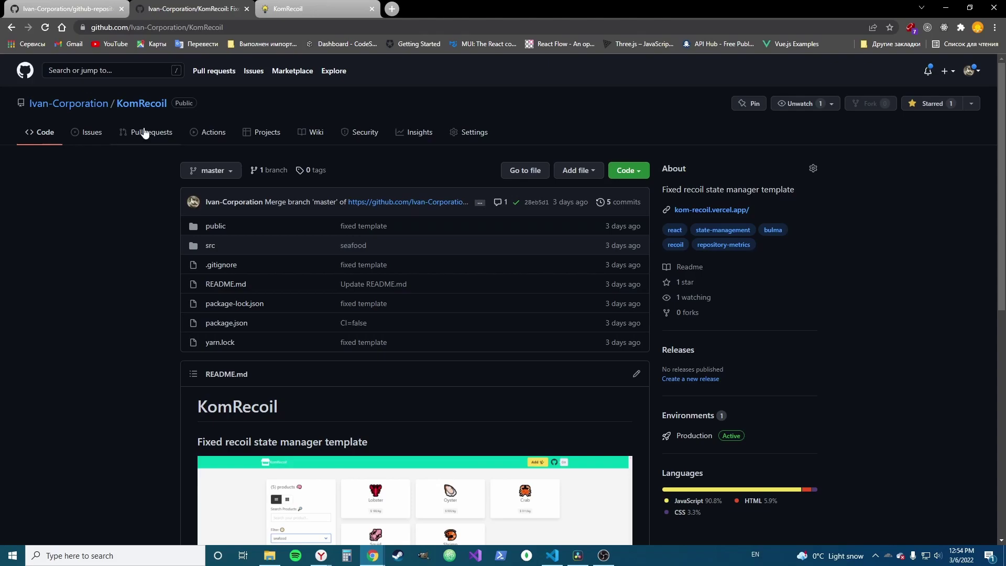
left_click(550, 555)
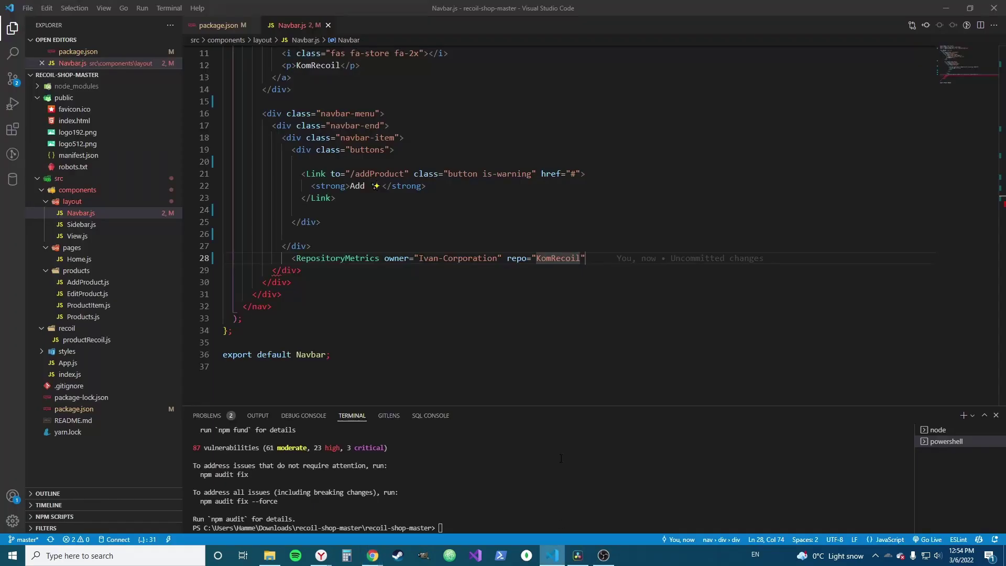
left_click(596, 263)
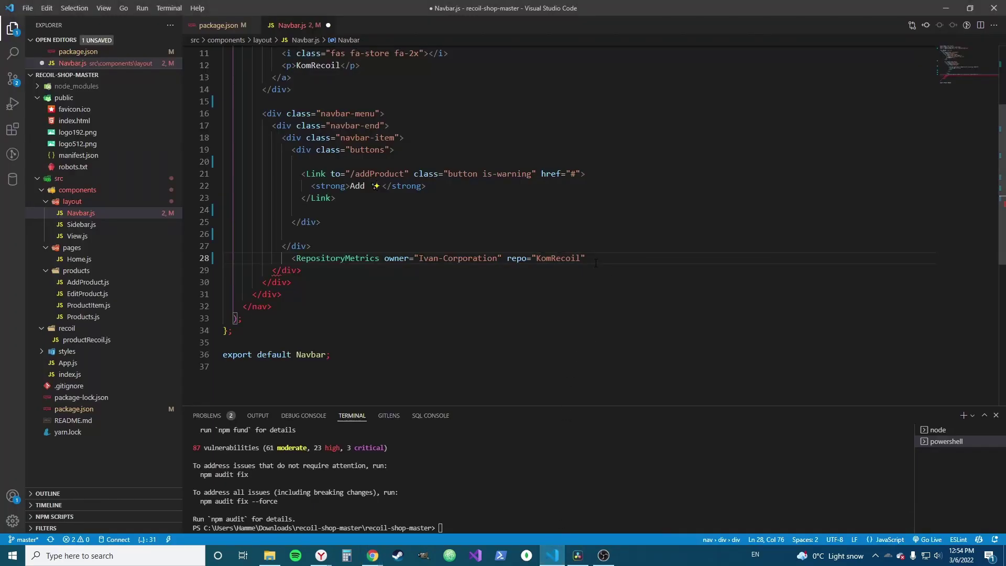
type("theme=\"")
type("dar")
type("k")
key("Right")
type("/>")
key("ctrl+s")
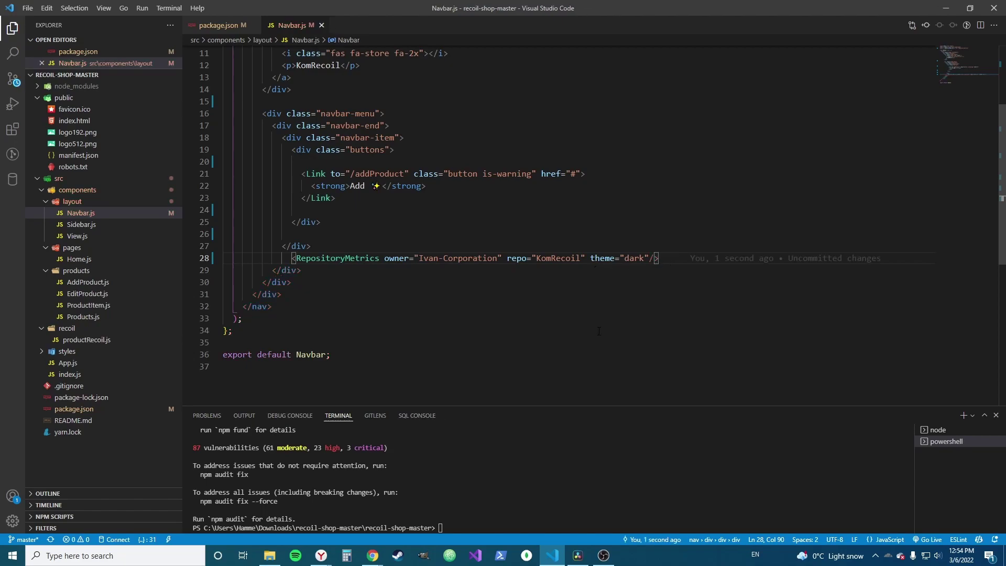
key("ctrl+shift+Left")
key("ctrl+shift+Left")
key("ctrl+shift+Left")
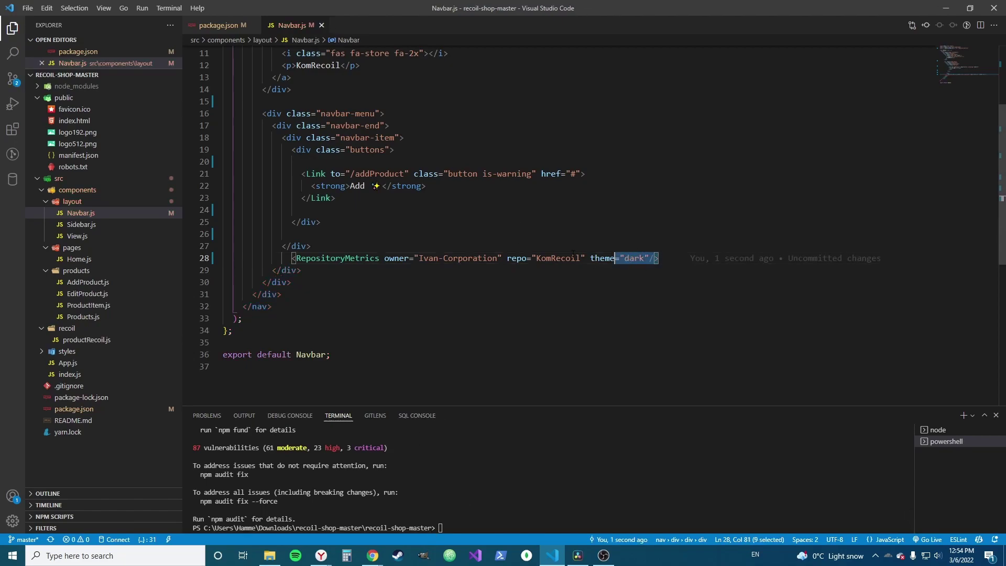
left_click_drag(573, 253, 292, 258)
left_click(359, 258)
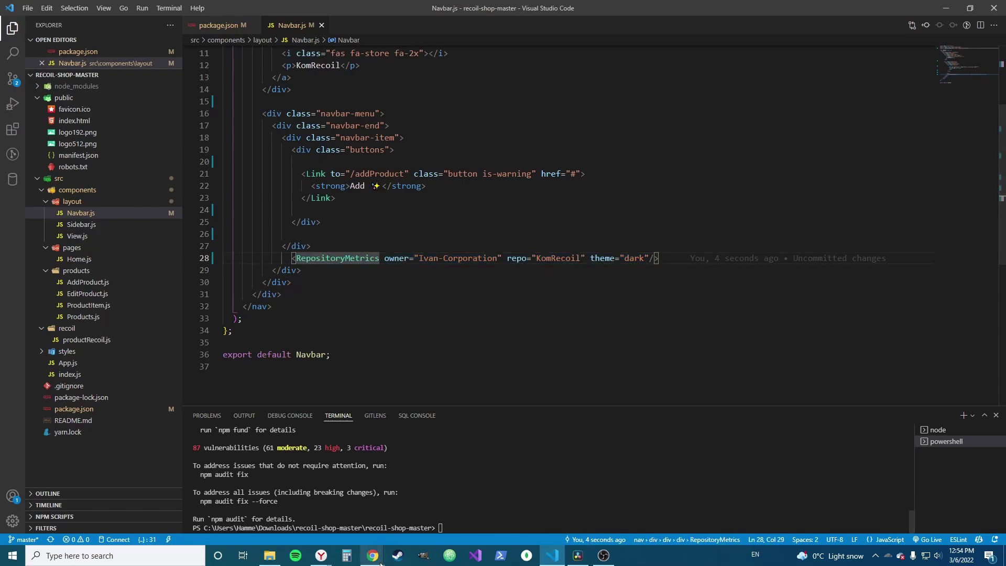
left_click(412, 502)
Preview the dark badge on localhost, then change its theme to "light" in Navbar.js and save.
left_click(314, 9)
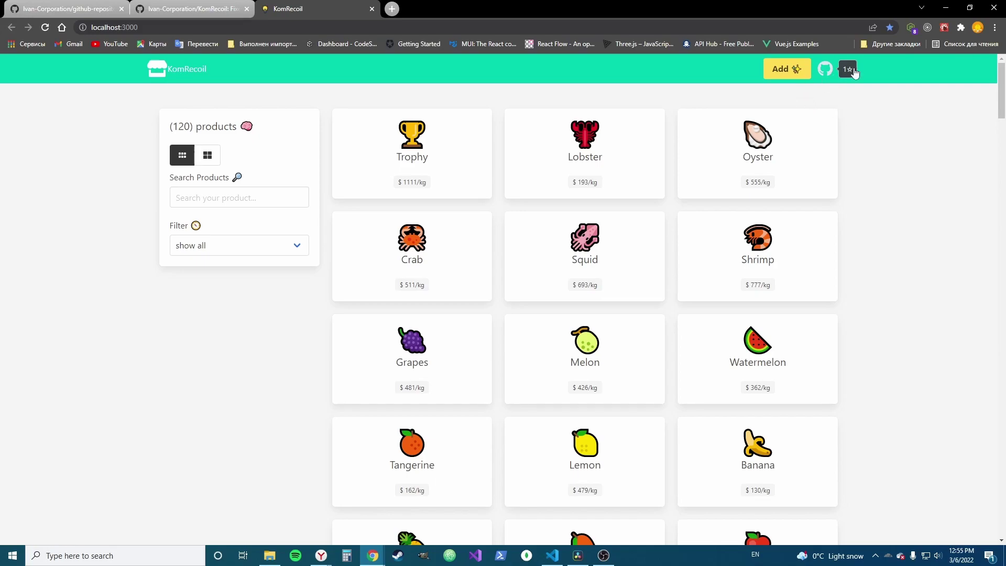
left_click(553, 556)
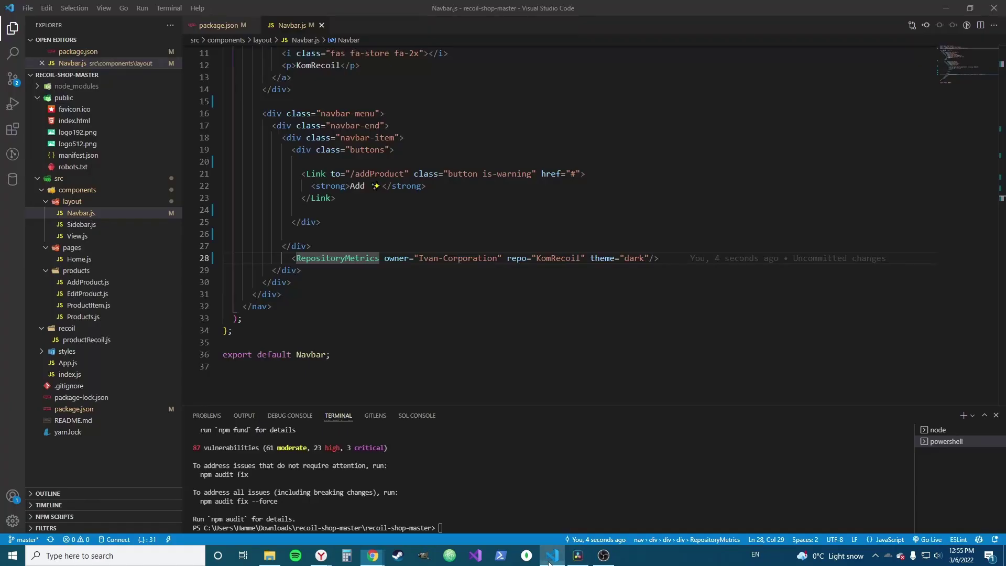
type("li")
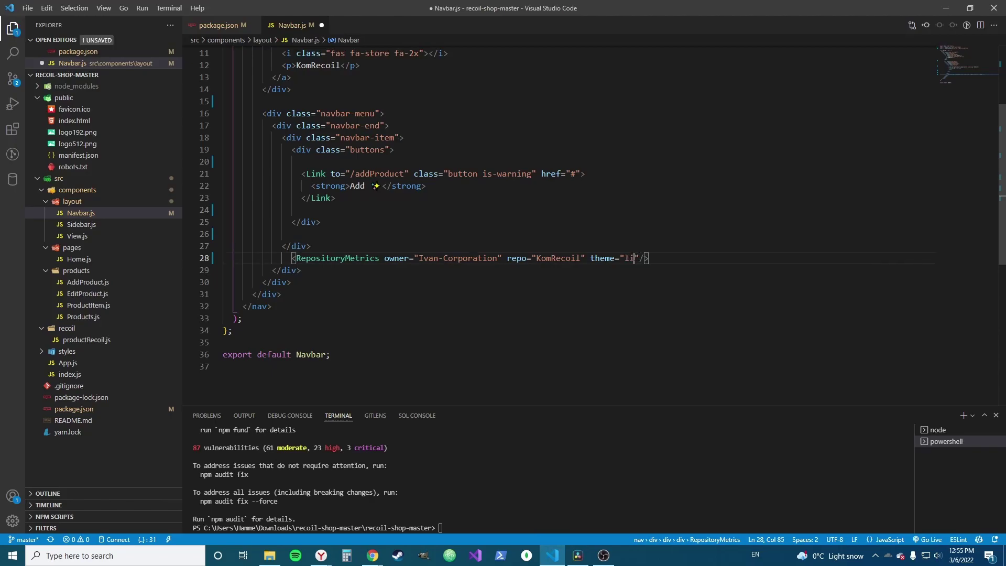
type("ght")
key("ctrl+s")
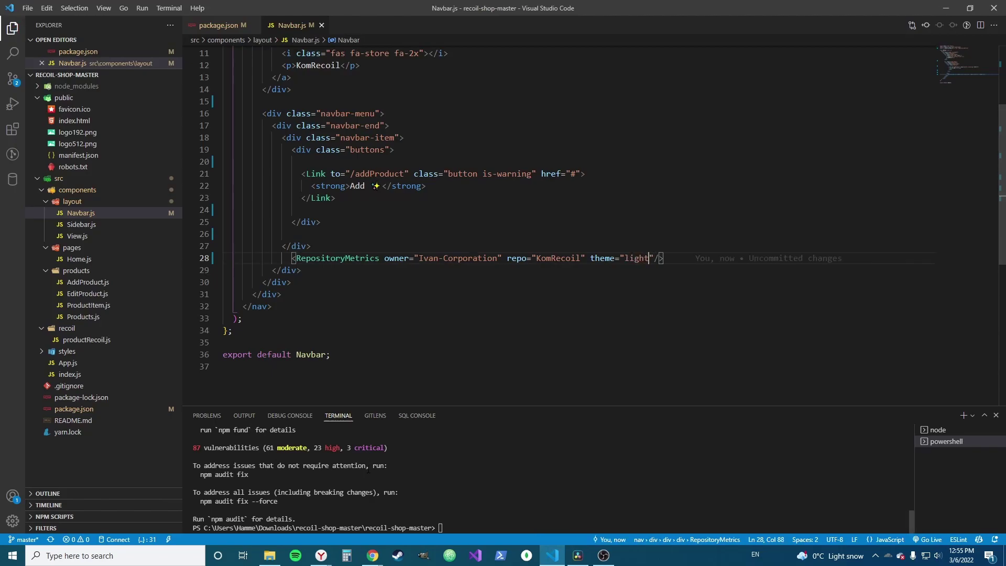
View the light-themed one-star badge in the KomRecoil navbar.
left_click(421, 524)
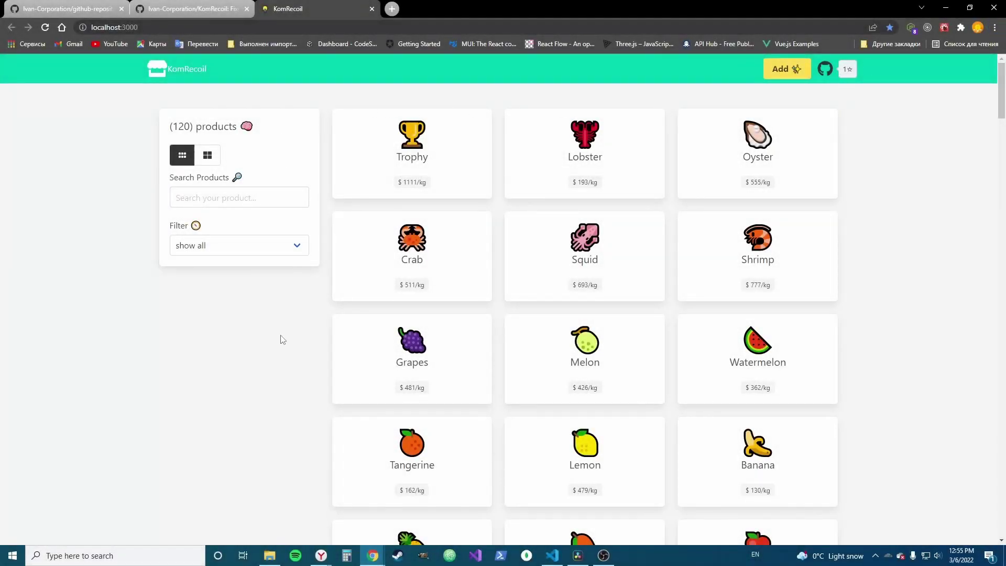
scroll(702, 473, "down", 5)
scroll(902, 359, "up", 3)
scroll(883, 309, "up", 2)
Undo the ternary so line 28 reads theme="light", and save Navbar.js.
left_click(552, 555)
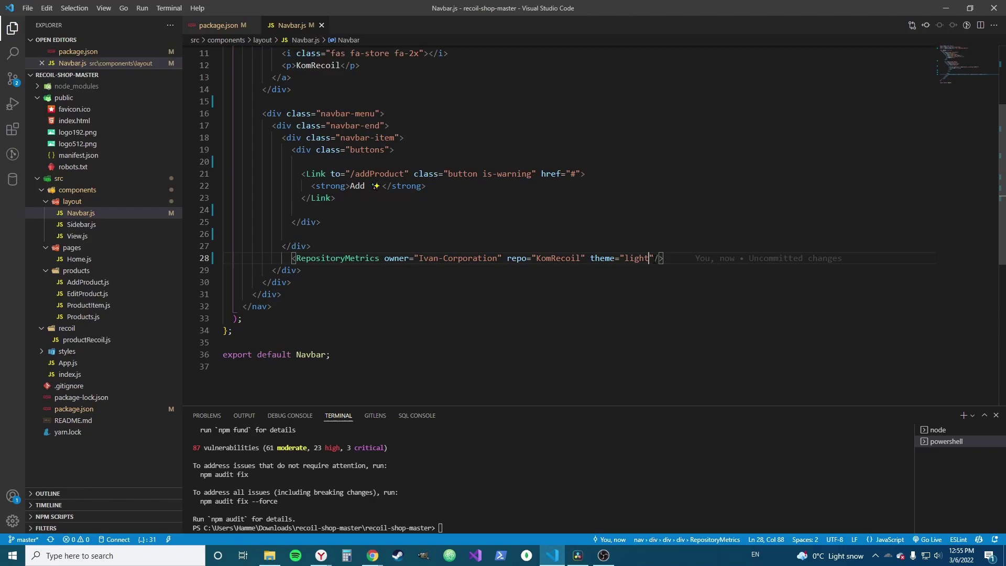
left_click_drag(652, 258, 613, 258)
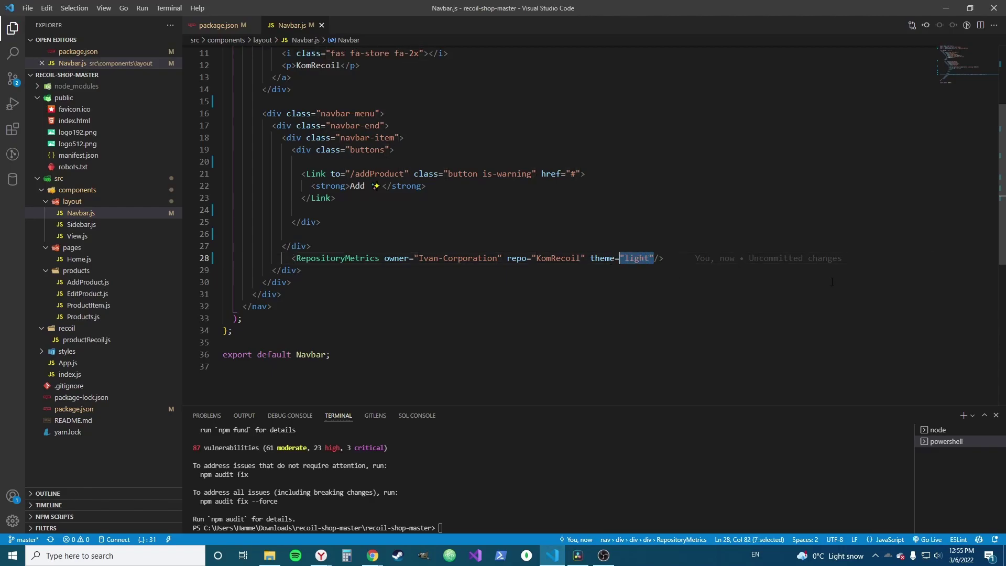
type("{")
key("Left")
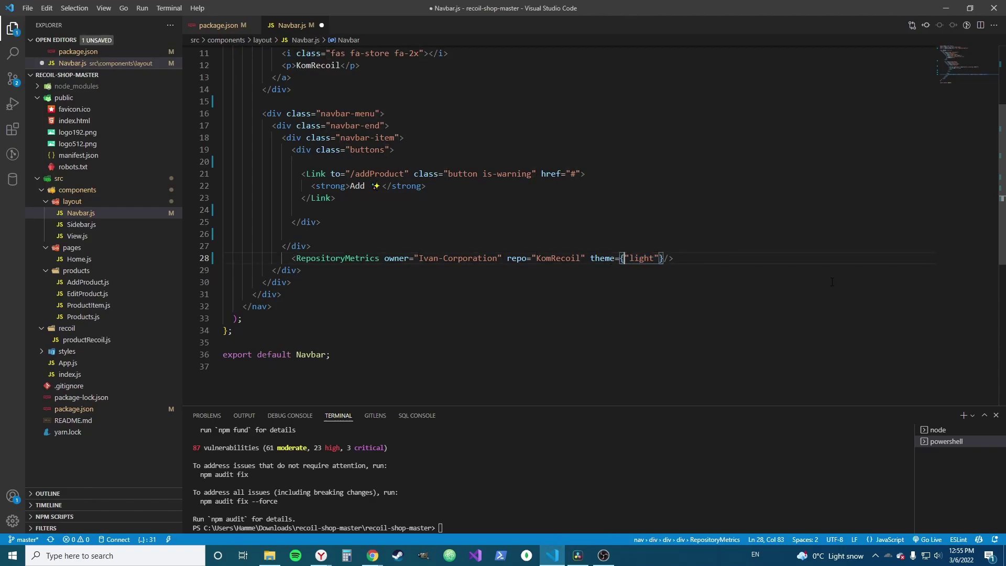
type("dark")
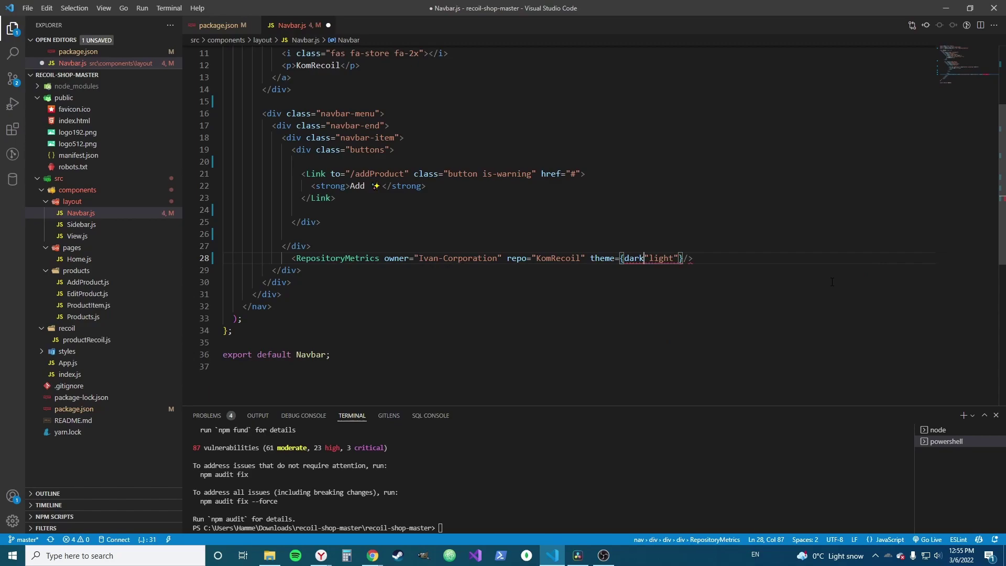
type(" ?")
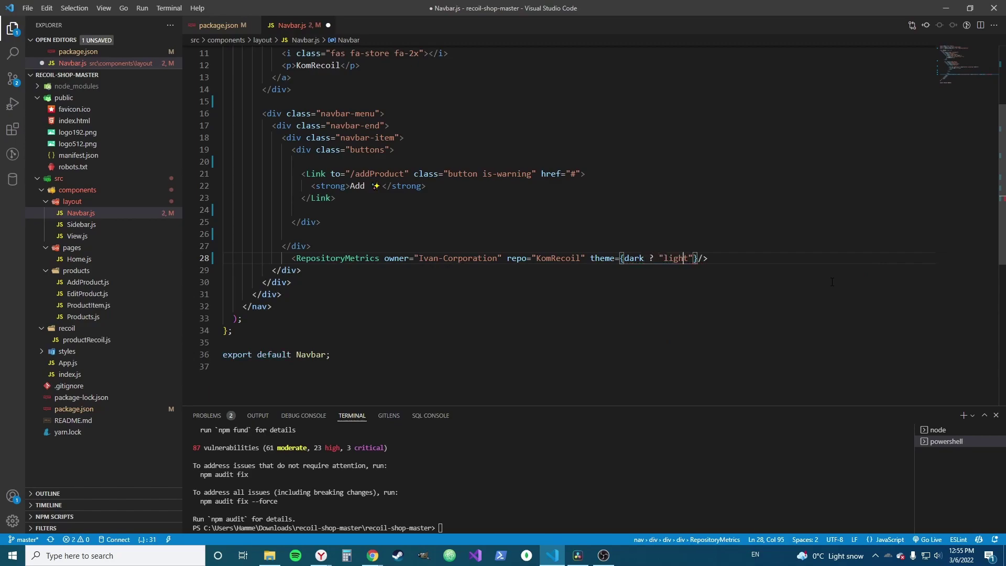
key("Right")
key("Right")
type(":")
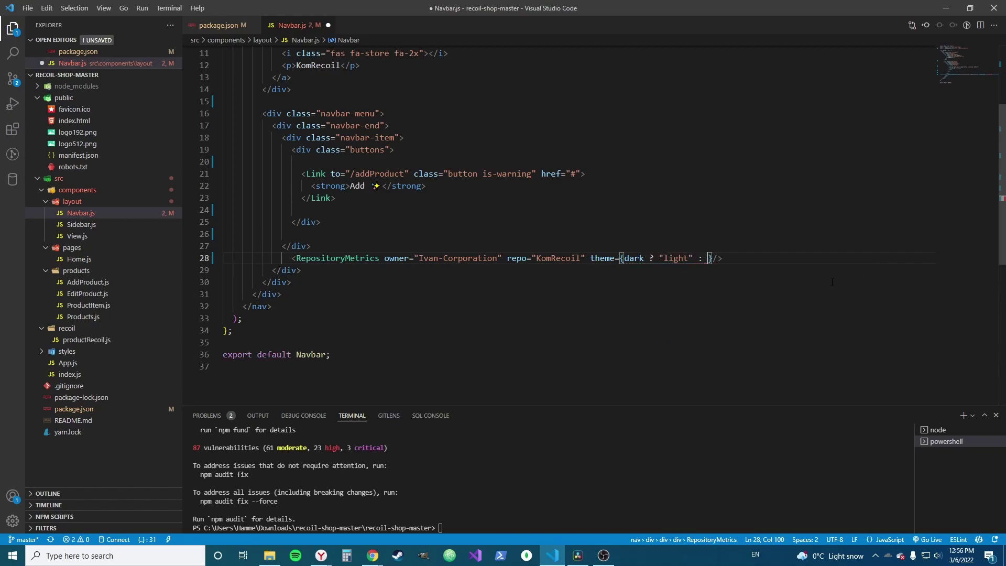
type(" 'dark")
key("BackSpace")
key("BackSpace")
key("BackSpace")
key("BackSpace")
key("BackSpace")
key("BackSpace")
key("Left")
key("Left")
key("Left")
key("BackSpace")
key("BackSpace")
key("BackSpace")
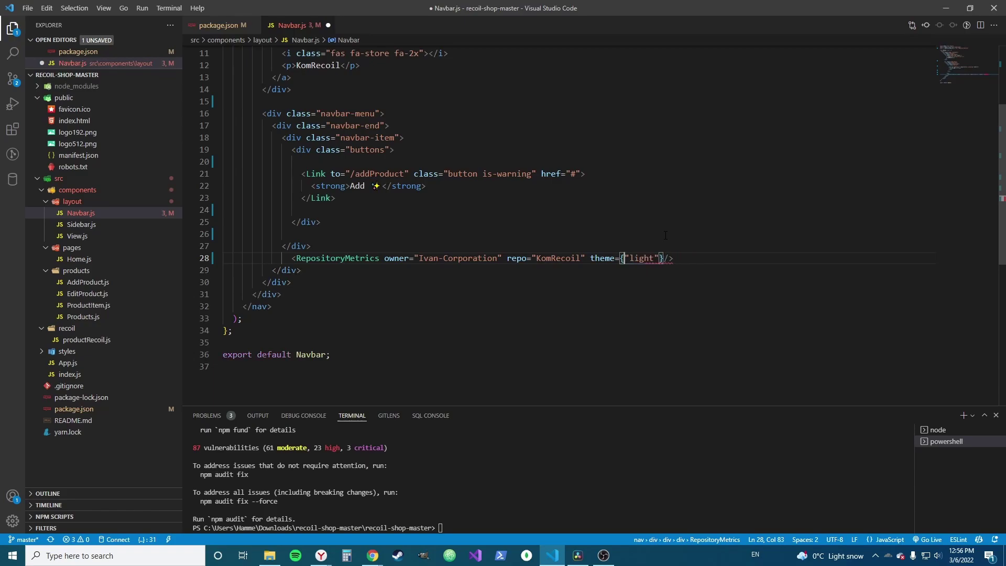
key("shift+Right")
key("shift+Right")
key("shift+Right")
key("ctrl+s")
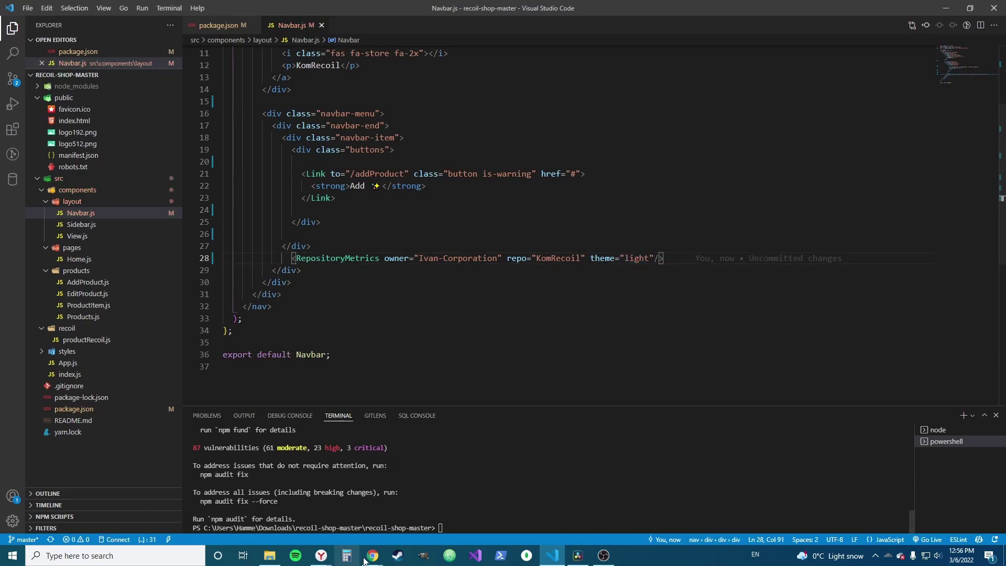
mouse_move(372, 555)
left_click(423, 511)
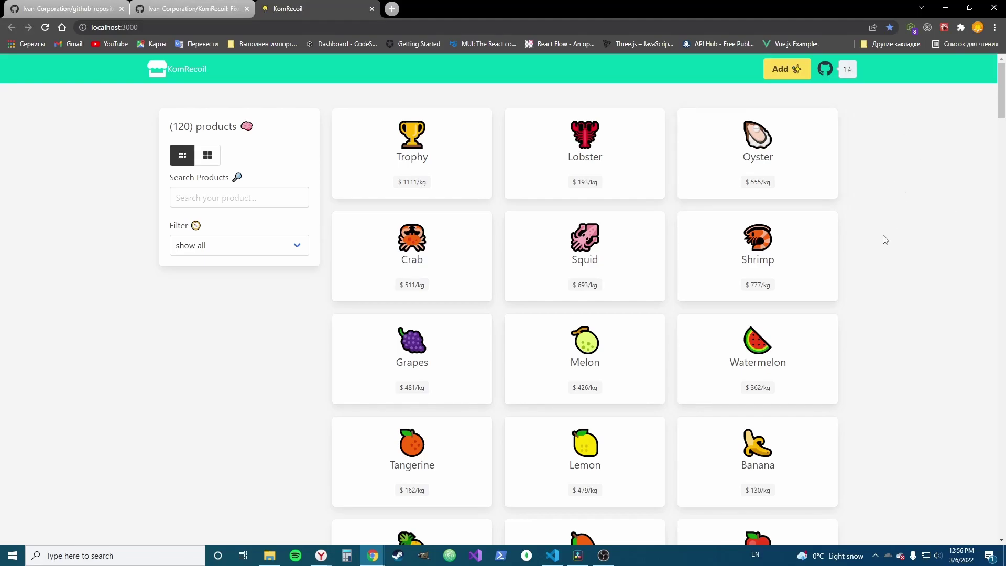
Switch KomRecoil products to list layout and back to grid, then open the github-repository-metrics tab.
left_click(605, 557)
left_click(605, 557)
left_click(207, 155)
left_click(183, 157)
left_click(73, 7)
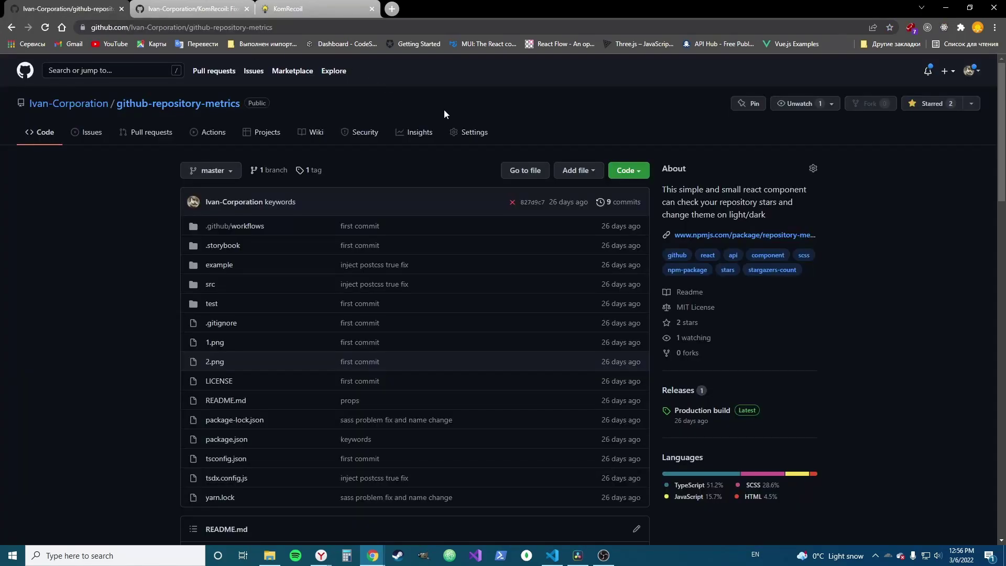
Move from the github-repository-metrics and KomRecoil repo tabs back to the repositories list.
left_click(288, 9)
left_click(87, 5)
scroll(98, 371, "down", 4)
scroll(99, 374, "down", 5)
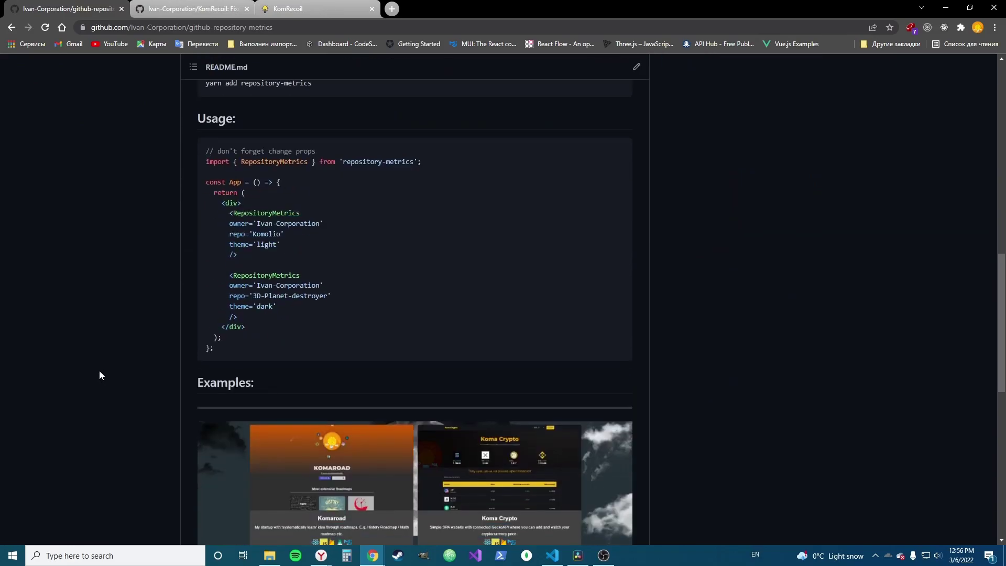
scroll(99, 371, "up", 5)
scroll(111, 371, "up", 4)
left_click(220, 5)
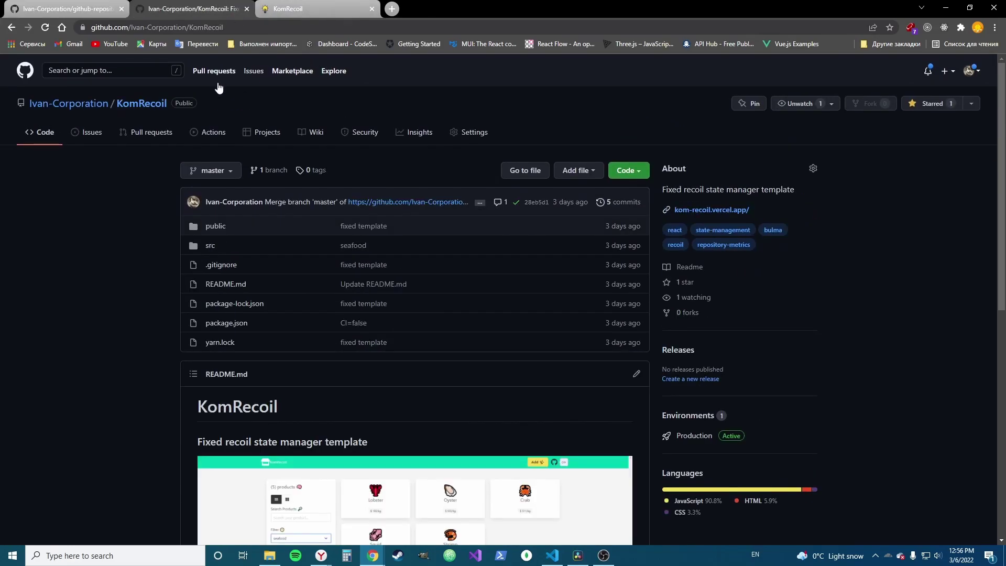
left_click(11, 27)
scroll(475, 370, "down", 2)
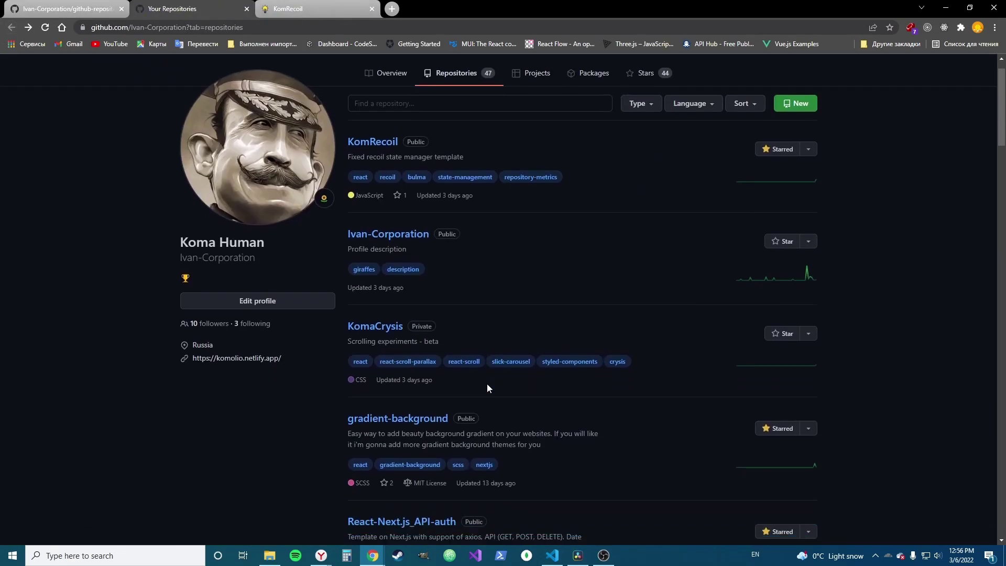
scroll(481, 386, "down", 3)
scroll(456, 391, "down", 2)
scroll(436, 397, "down", 2)
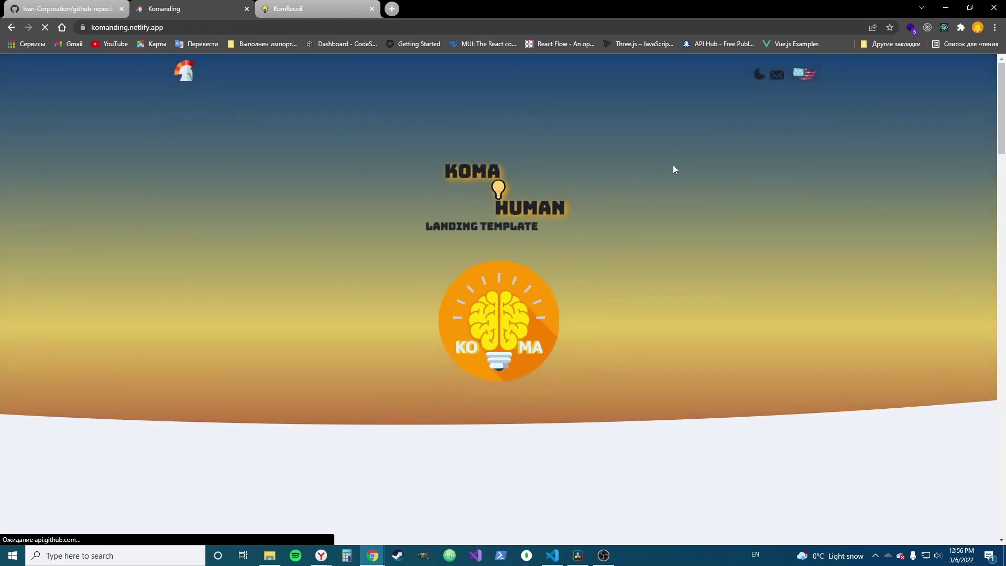
Switch the Komanding landing page to dark theme, then light theme, then close the site.
left_click(759, 75)
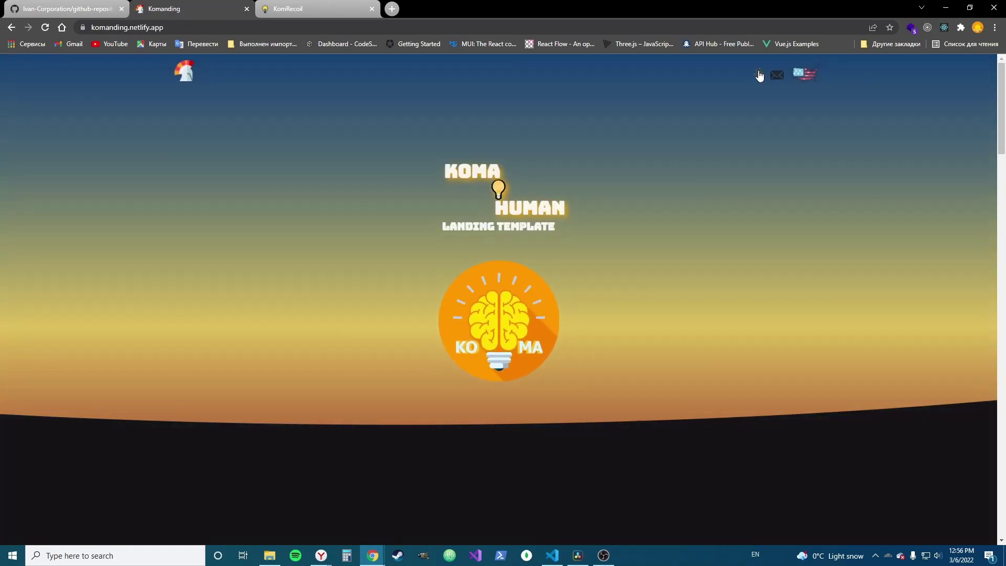
scroll(716, 323, "down", 5)
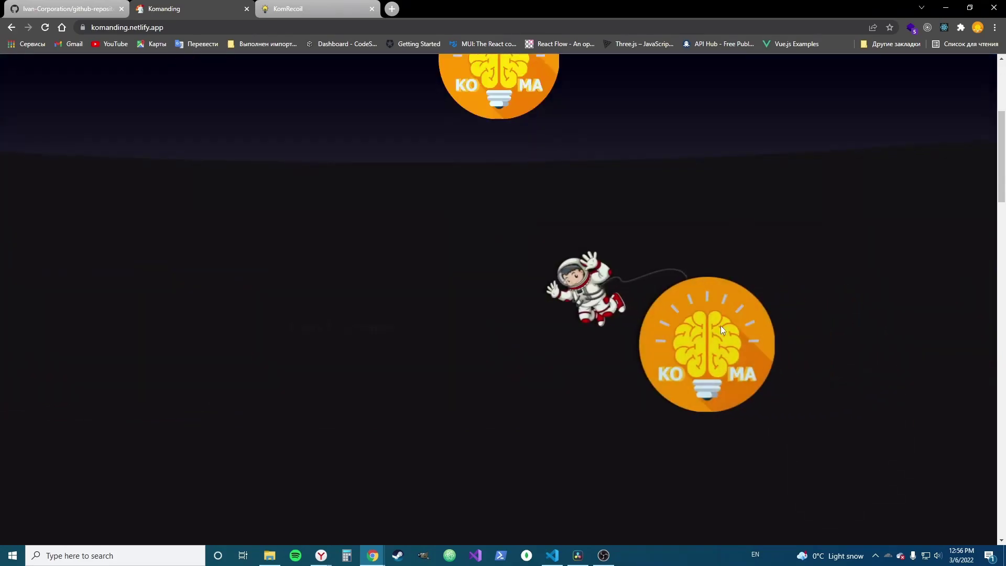
scroll(720, 326, "down", 5)
scroll(721, 326, "down", 5)
scroll(721, 330, "down", 5)
scroll(721, 330, "down", 1)
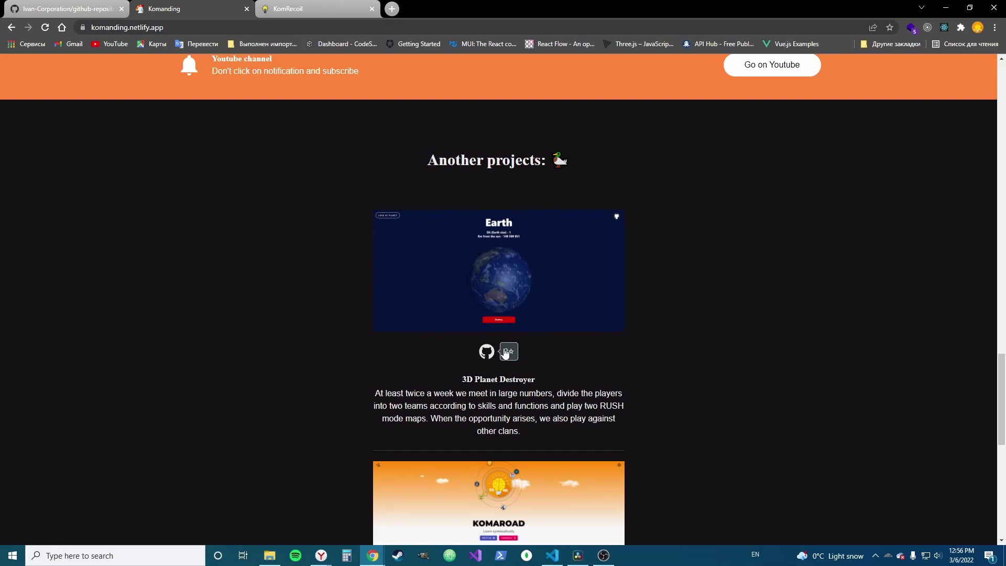
scroll(652, 374, "down", 3)
scroll(709, 401, "down", 1)
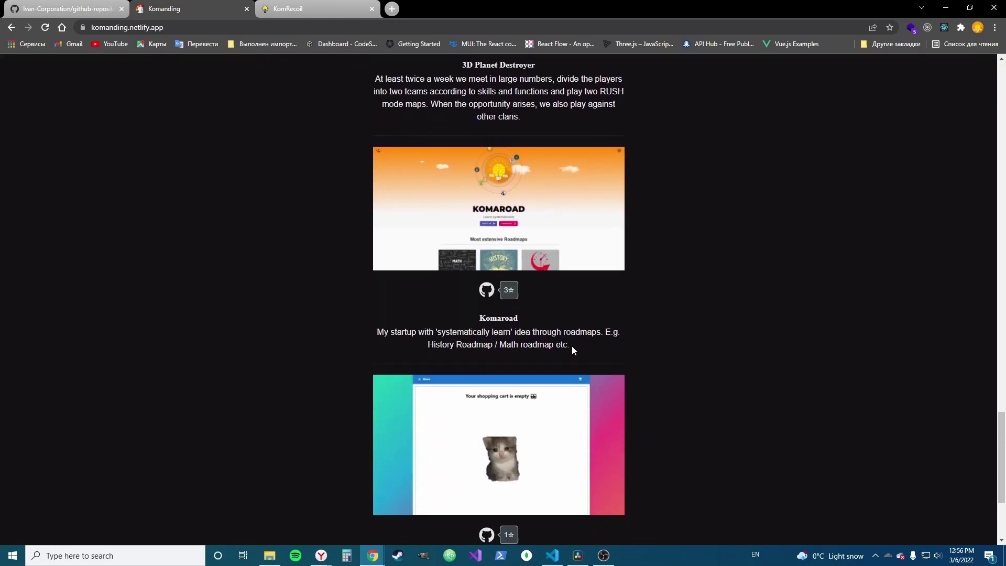
scroll(573, 348, "down", 2)
key("Home")
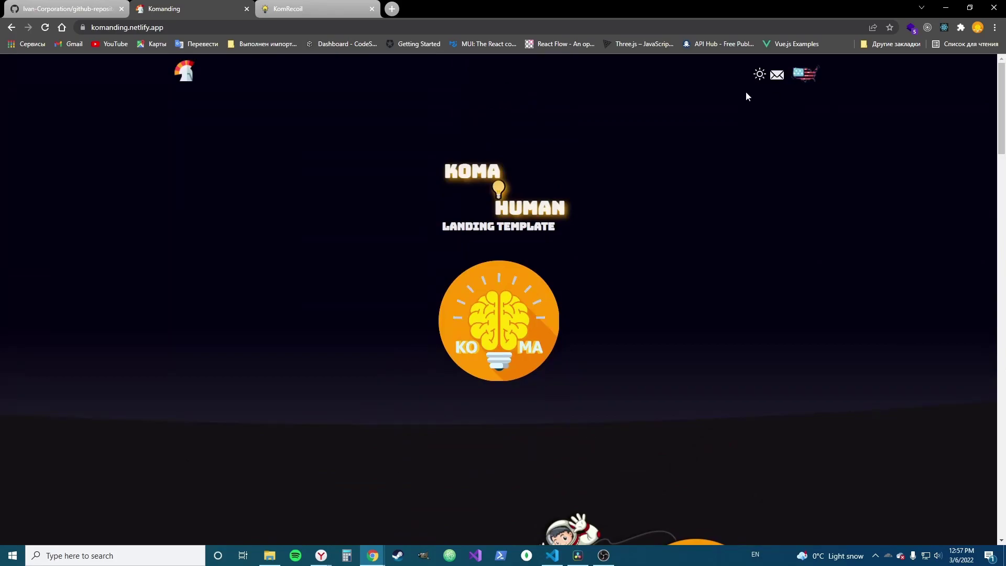
left_click(760, 74)
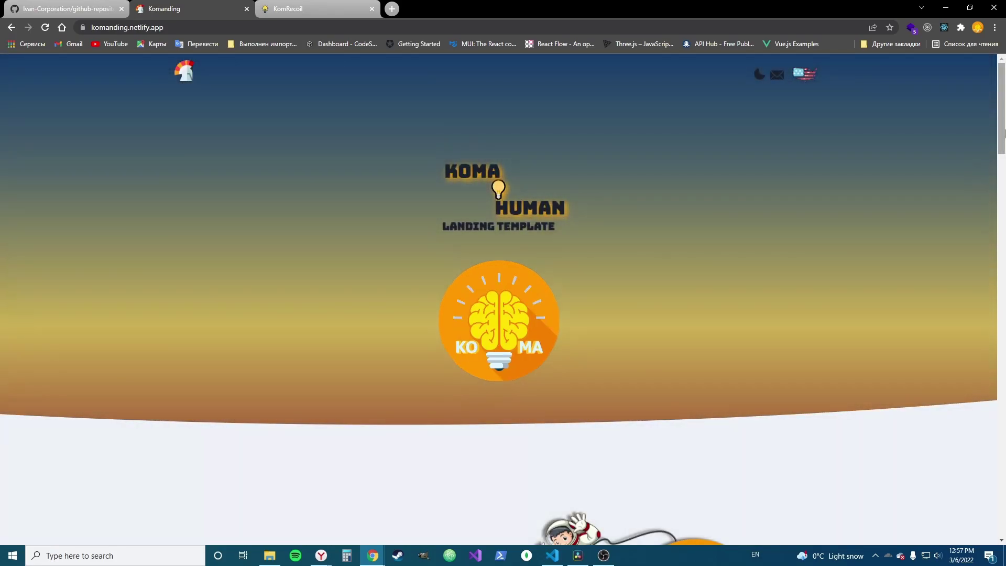
left_click_drag(1003, 111, 1004, 392)
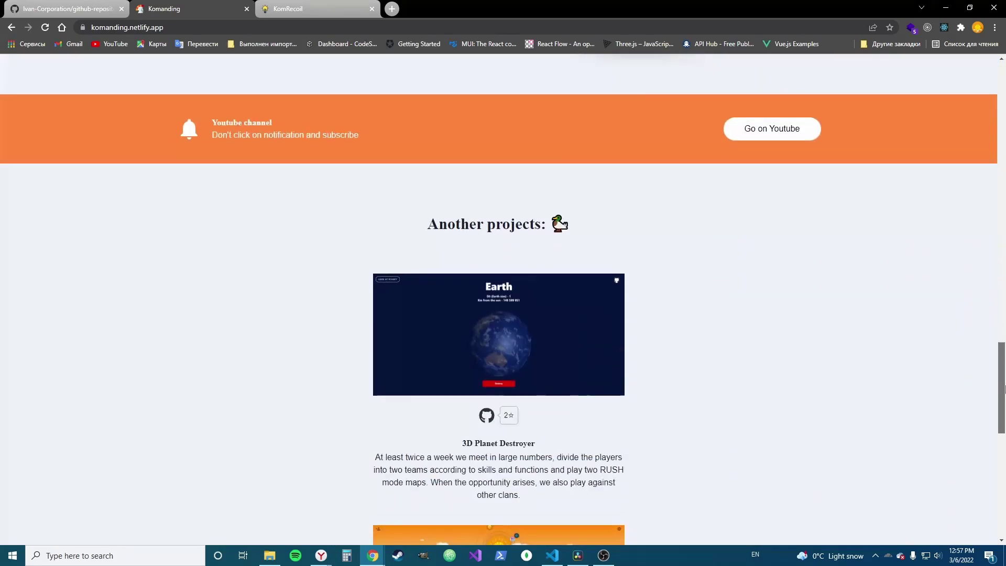
scroll(624, 352, "down", 2)
scroll(752, 386, "down", 1)
scroll(667, 359, "down", 3)
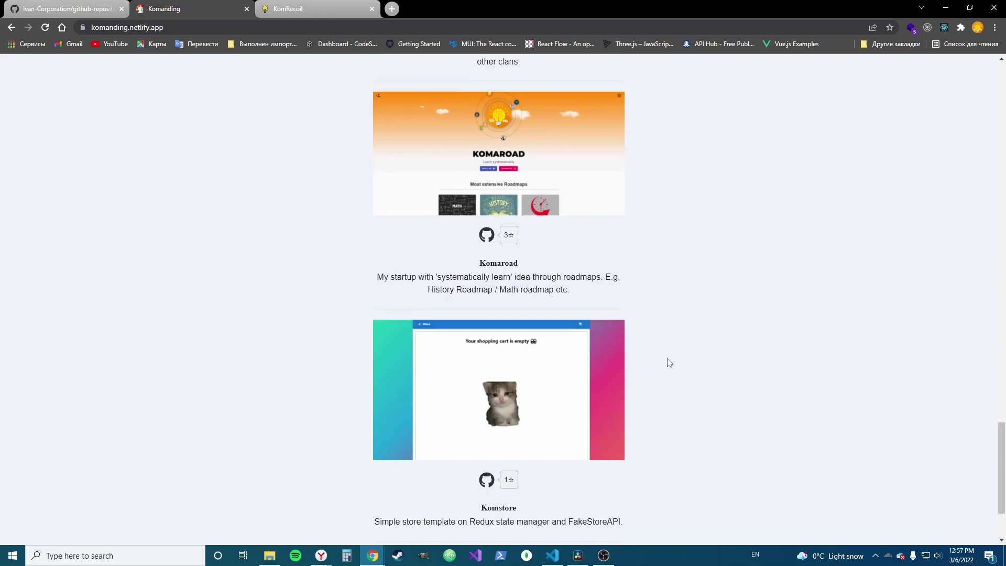
scroll(668, 360, "down", 2)
left_click(246, 9)
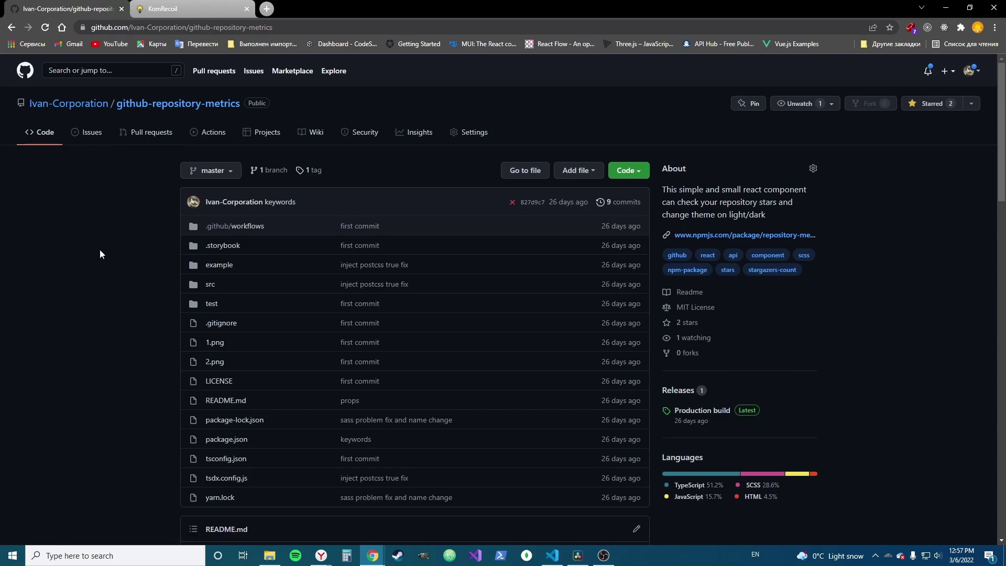
scroll(109, 337, "down", 2)
scroll(110, 338, "down", 1)
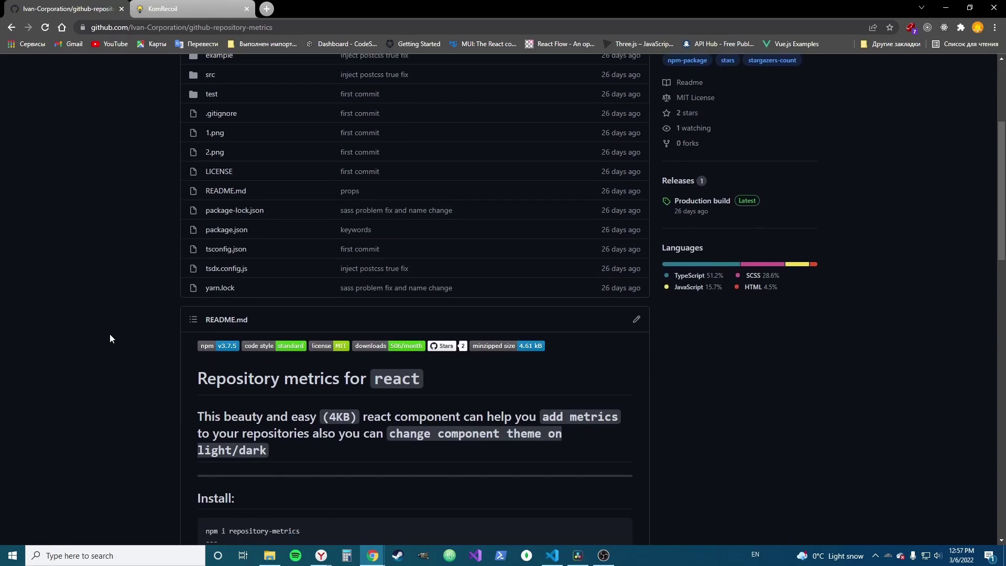
scroll(109, 339, "down", 2)
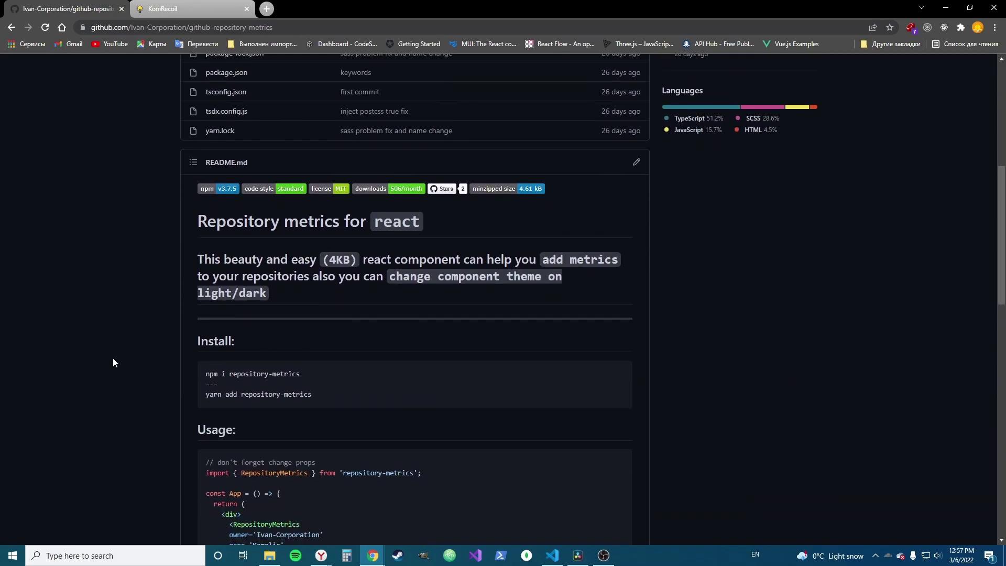
scroll(113, 358, "up", 1)
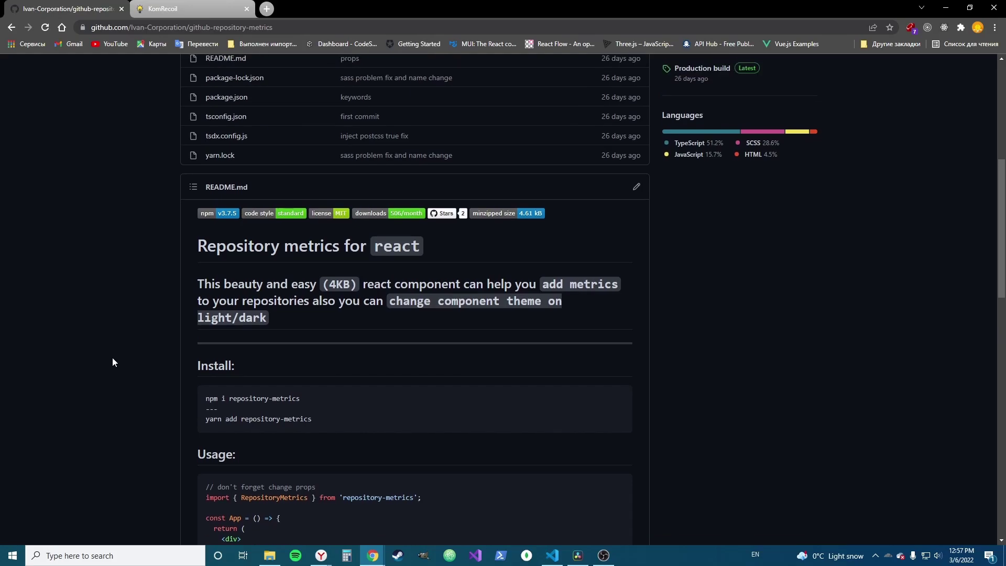
scroll(112, 357, "up", 2)
scroll(111, 357, "up", 2)
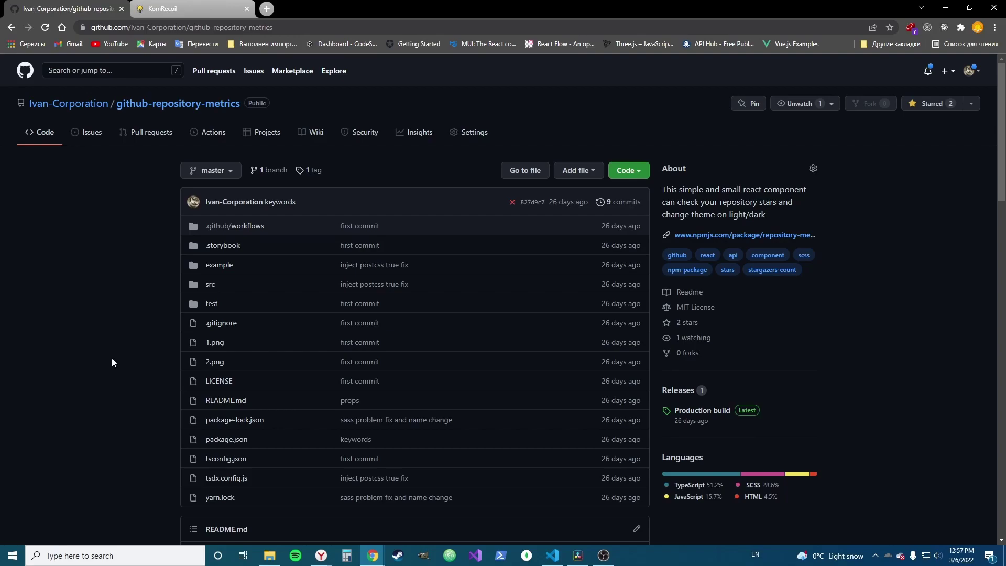
scroll(110, 359, "down", 2)
scroll(110, 358, "down", 3)
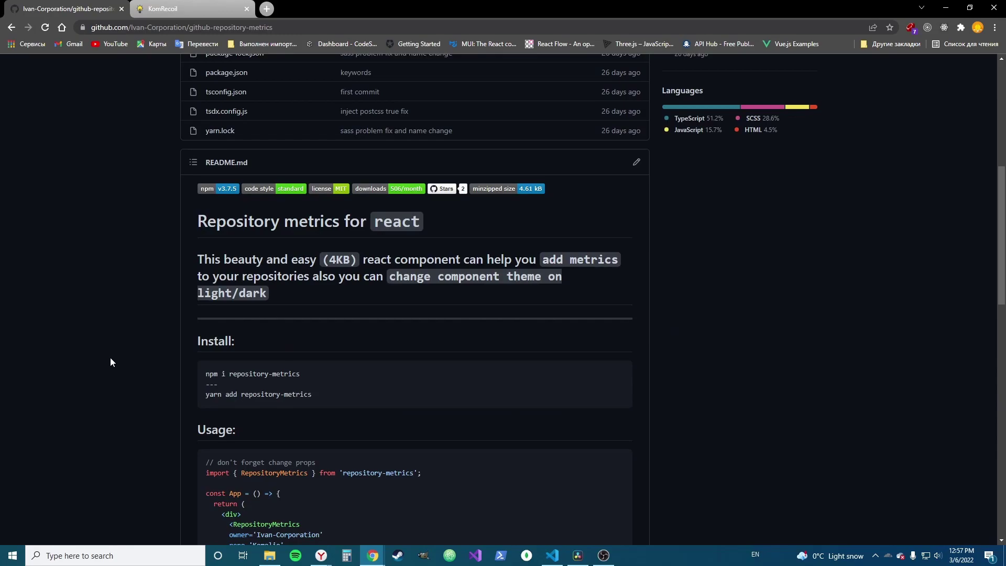
scroll(110, 362, "up", 3)
scroll(110, 361, "up", 2)
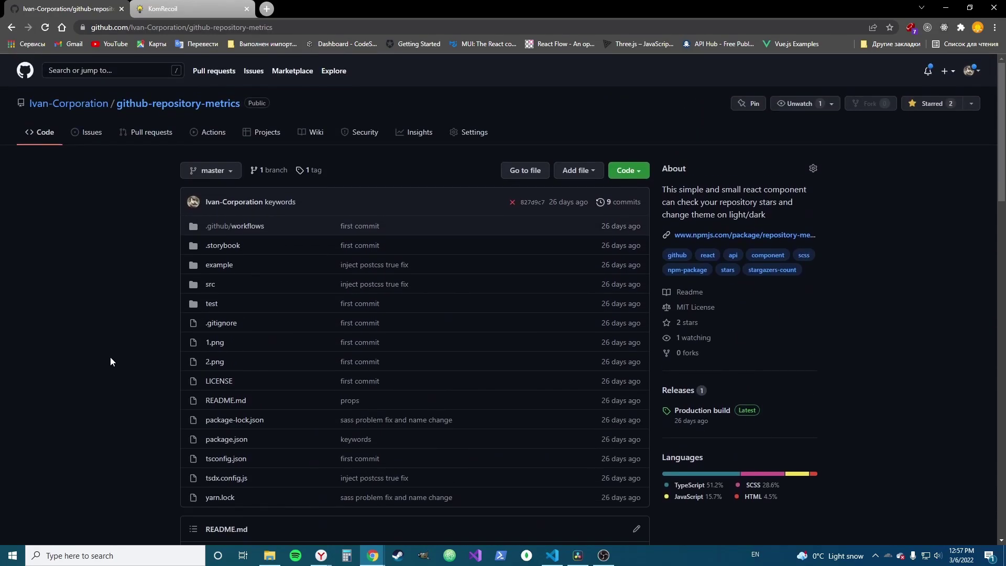
scroll(90, 319, "down", 1)
scroll(90, 323, "down", 2)
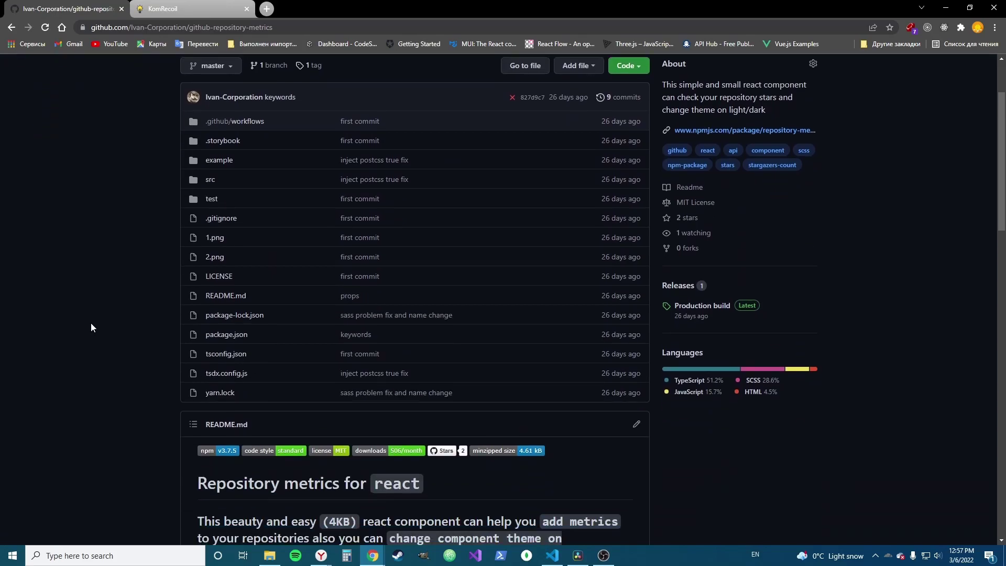
scroll(90, 323, "down", 2)
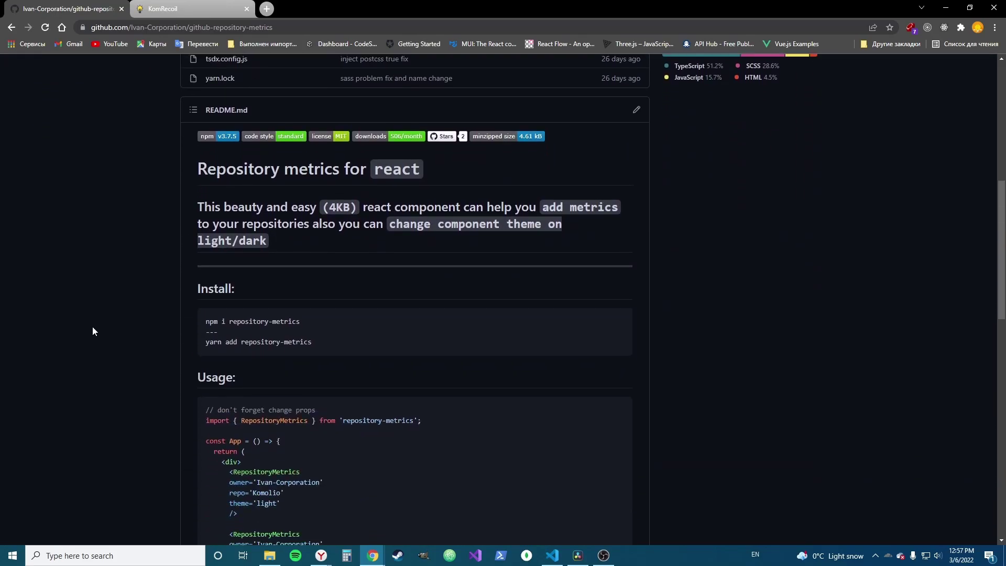